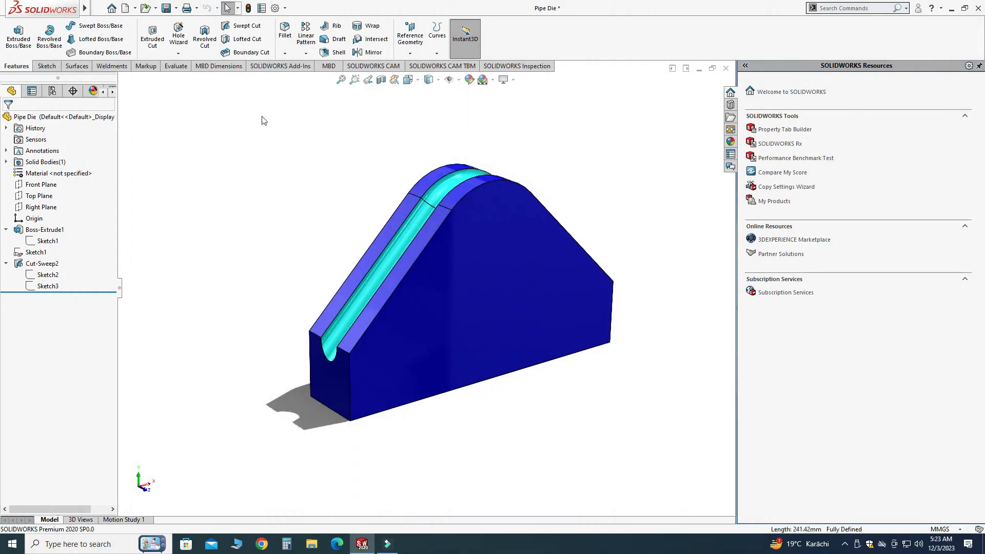
Step: Create a new part document
{"action": "left_click", "coordinate": [135, 9]}
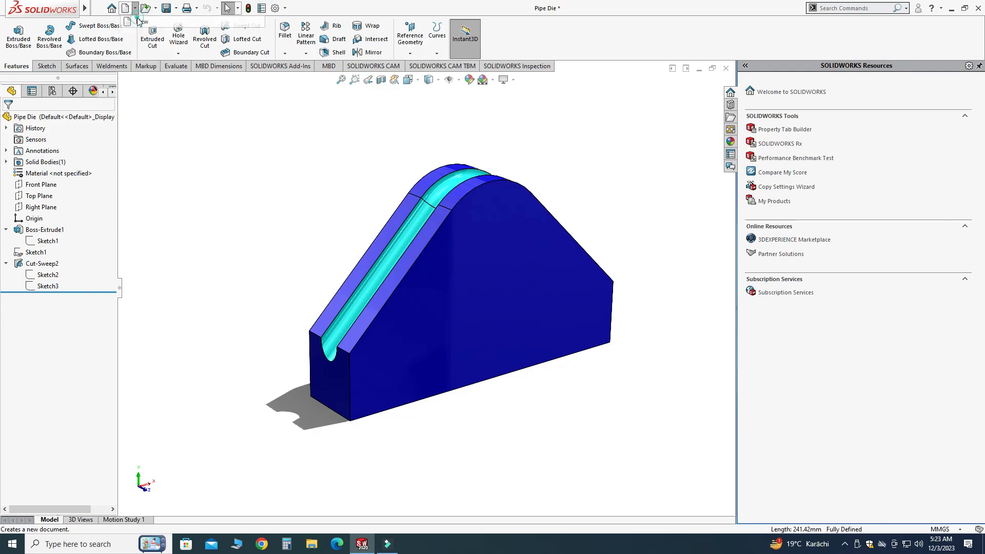
{"action": "left_click", "coordinate": [138, 21]}
{"action": "left_click", "coordinate": [407, 397]}
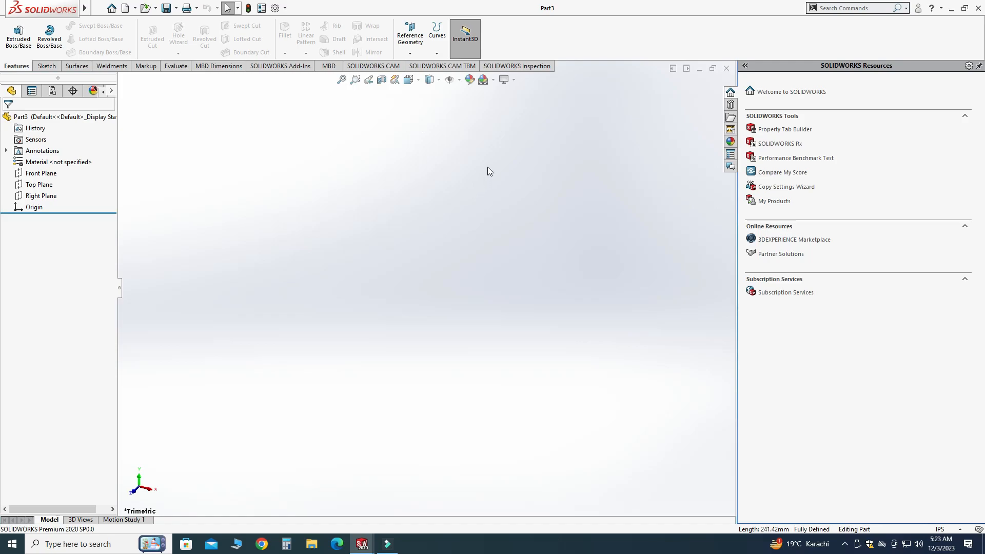
Step: Apply the Plain White scene and set the part's unit system to MMGS
{"action": "left_click", "coordinate": [493, 80]}
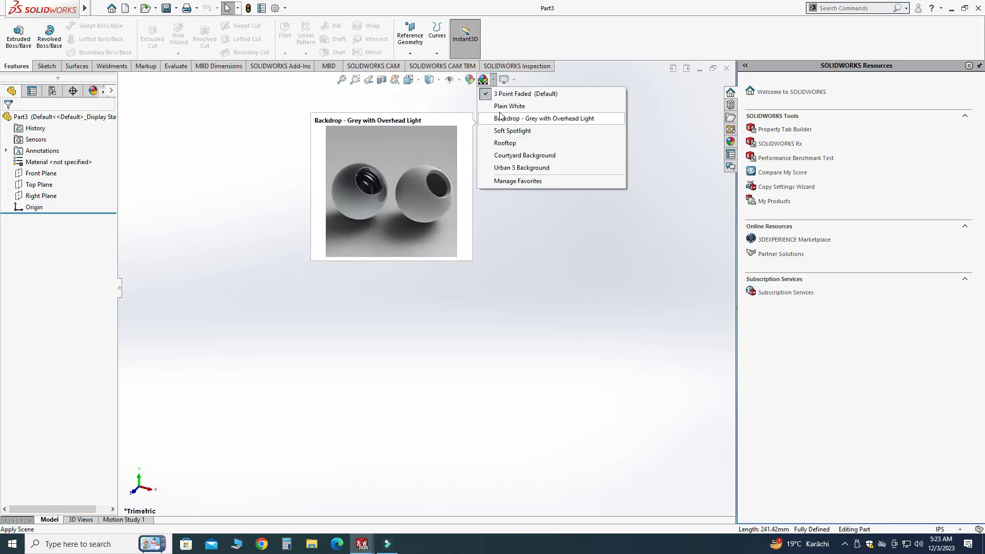
{"action": "left_click", "coordinate": [492, 107]}
{"action": "left_click", "coordinate": [944, 529]}
{"action": "left_click", "coordinate": [905, 487]}
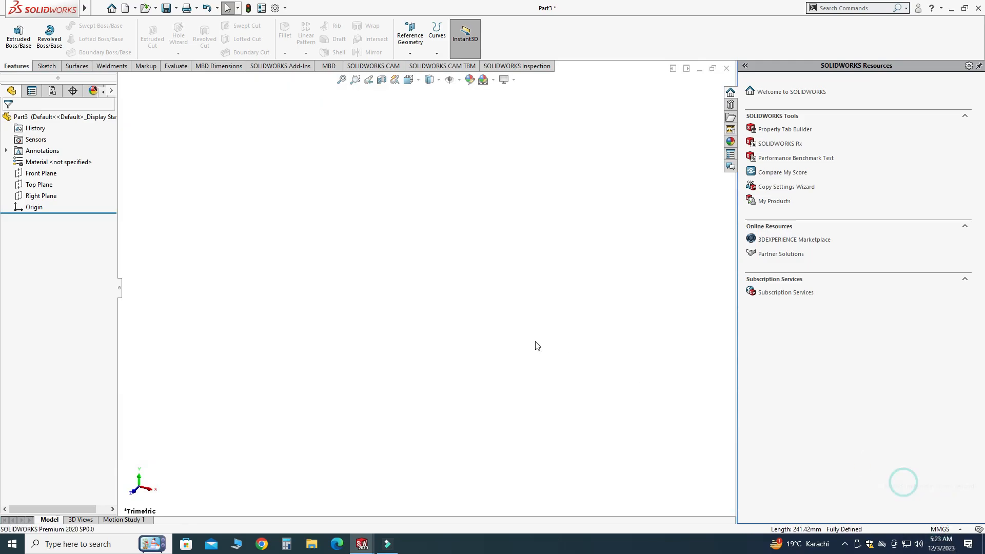
Step: On the Front Plane, sketch an open arch of two inclined lines joined by a tangent arc, with its lower ends level with the origin
{"action": "left_click", "coordinate": [45, 174]}
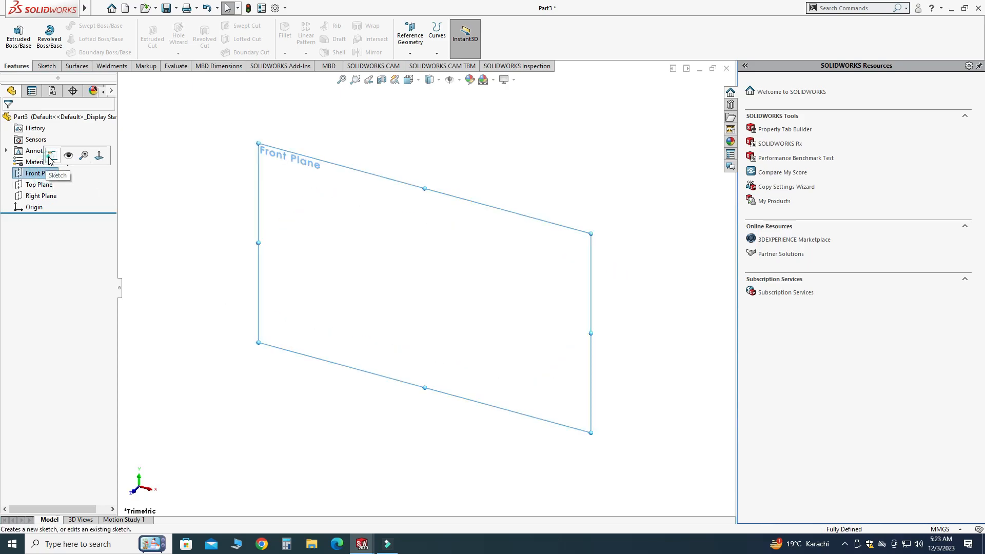
{"action": "left_click", "coordinate": [50, 156]}
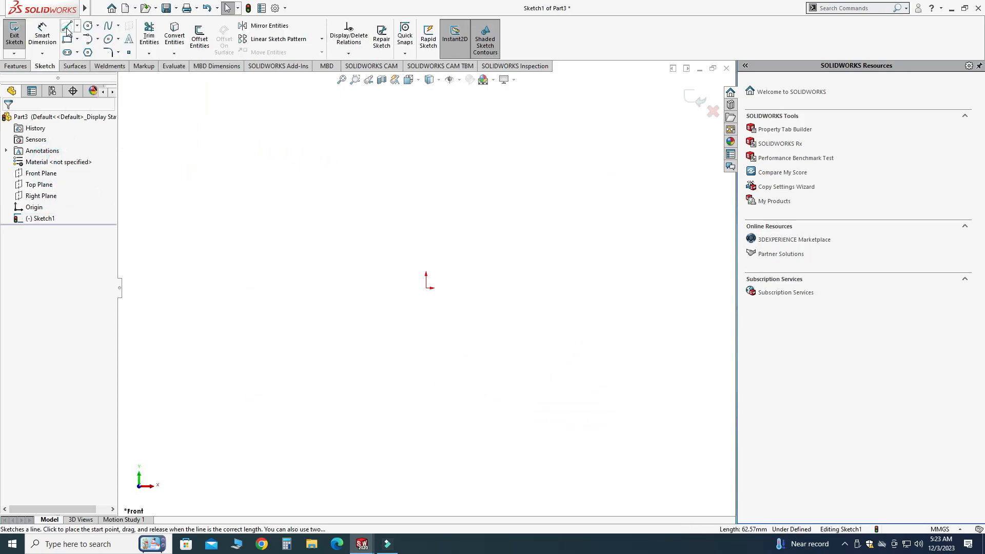
{"action": "left_click", "coordinate": [67, 28]}
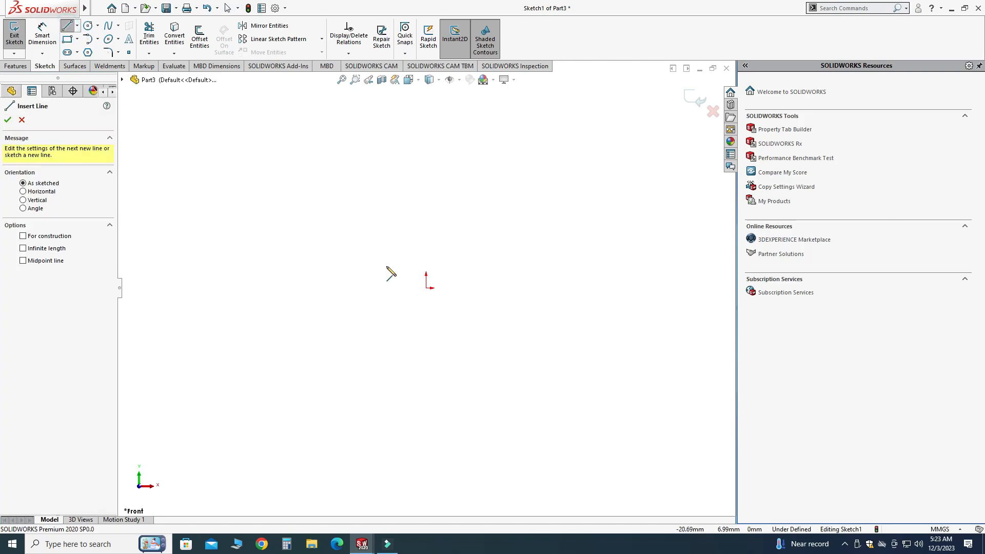
{"action": "left_click", "coordinate": [332, 286]}
{"action": "left_click", "coordinate": [366, 199]}
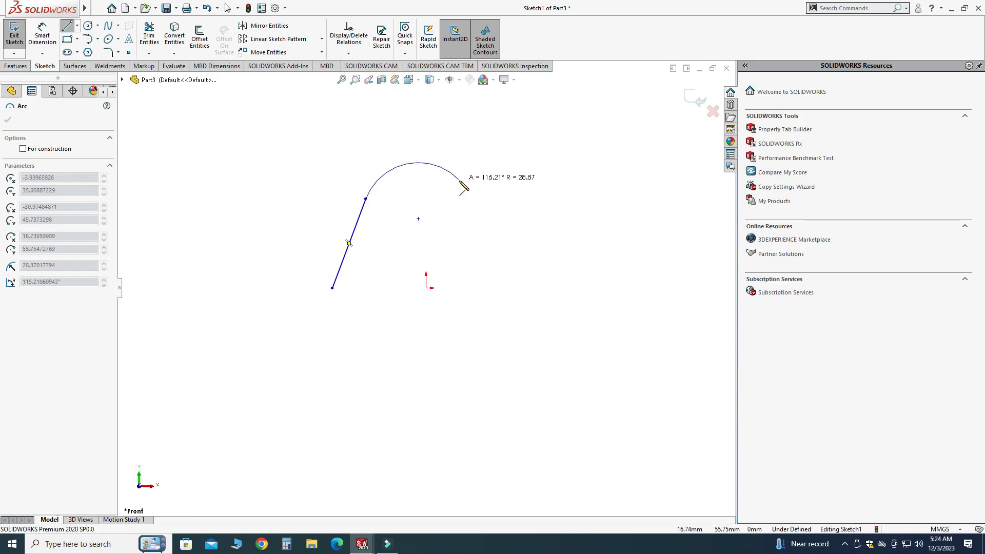
{"action": "left_click", "coordinate": [482, 199]}
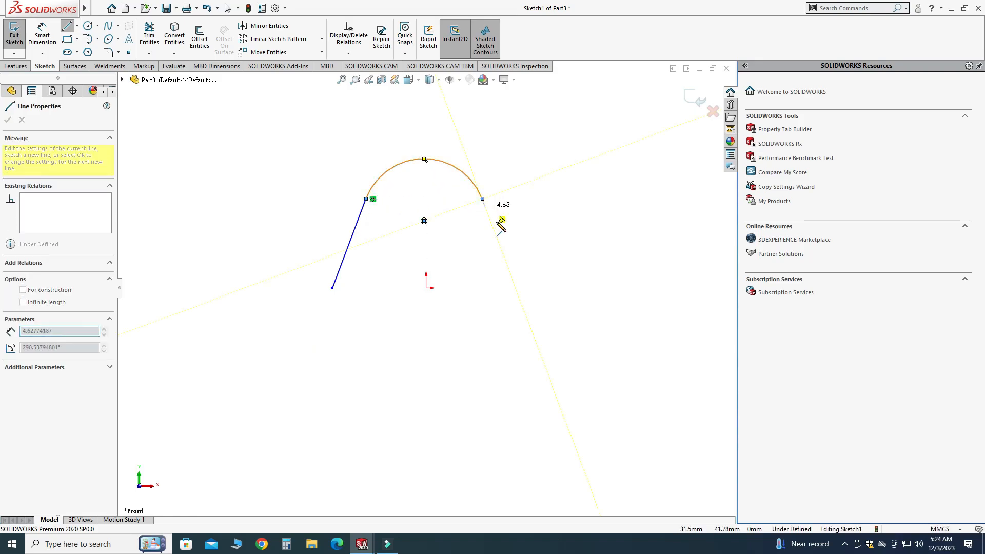
{"action": "left_click", "coordinate": [515, 288]}
{"action": "key", "text": "Escape"}
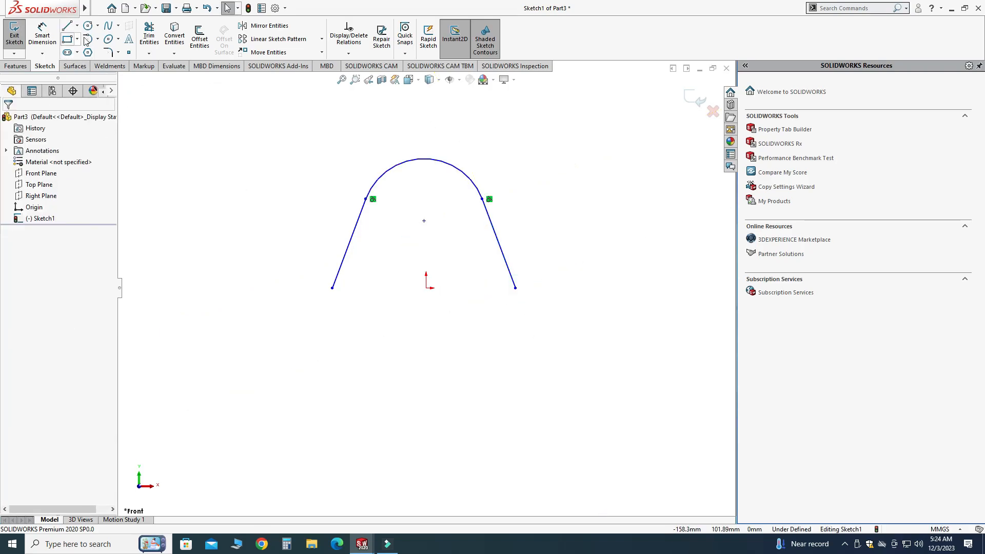
Step: Draw a centerline from the origin up to the arc's centre point
{"action": "left_click", "coordinate": [76, 26]}
{"action": "left_click", "coordinate": [85, 47]}
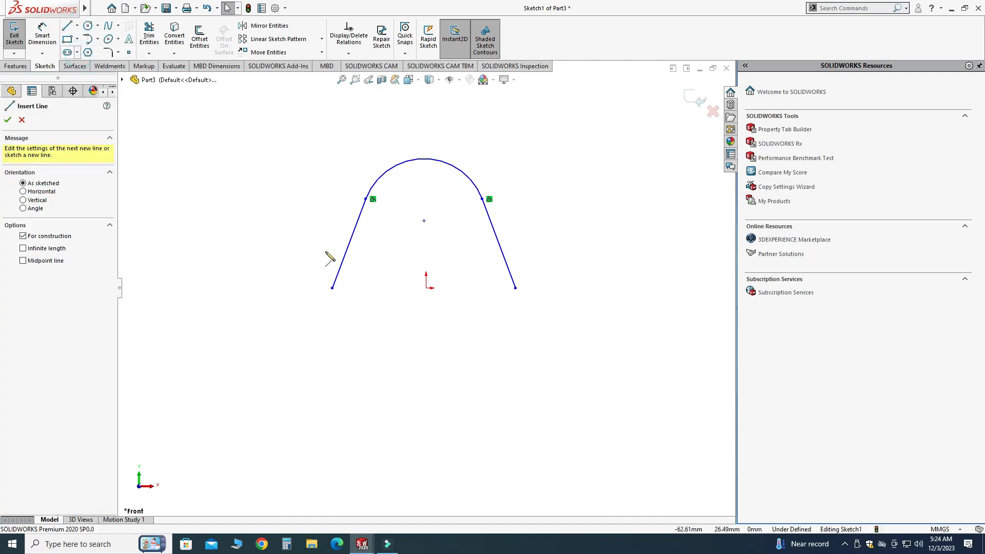
{"action": "left_click", "coordinate": [426, 287]}
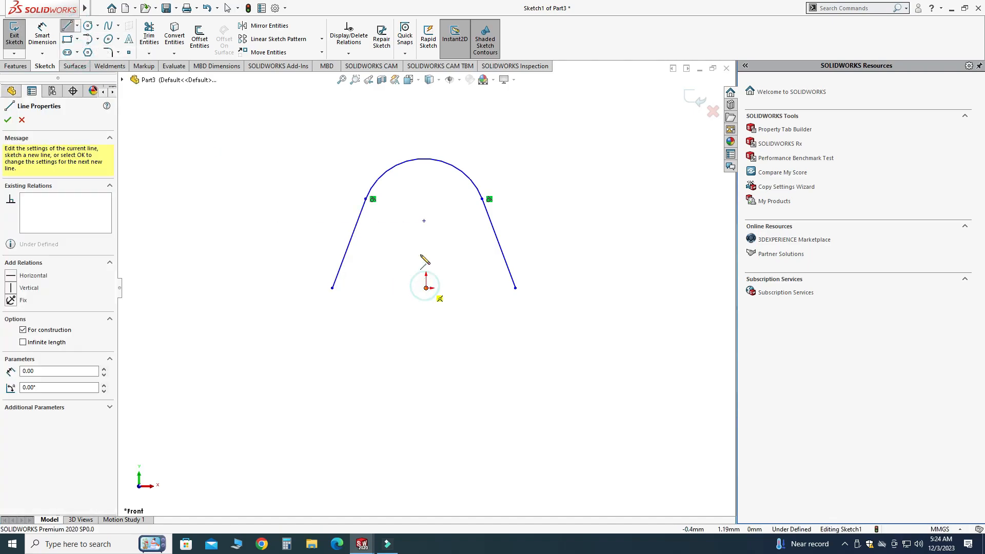
{"action": "left_click", "coordinate": [424, 221]}
{"action": "key", "text": "Escape"}
Step: Add a Vertical relation to the centerline between the origin and the arc centre
{"action": "left_click", "coordinate": [426, 256]}
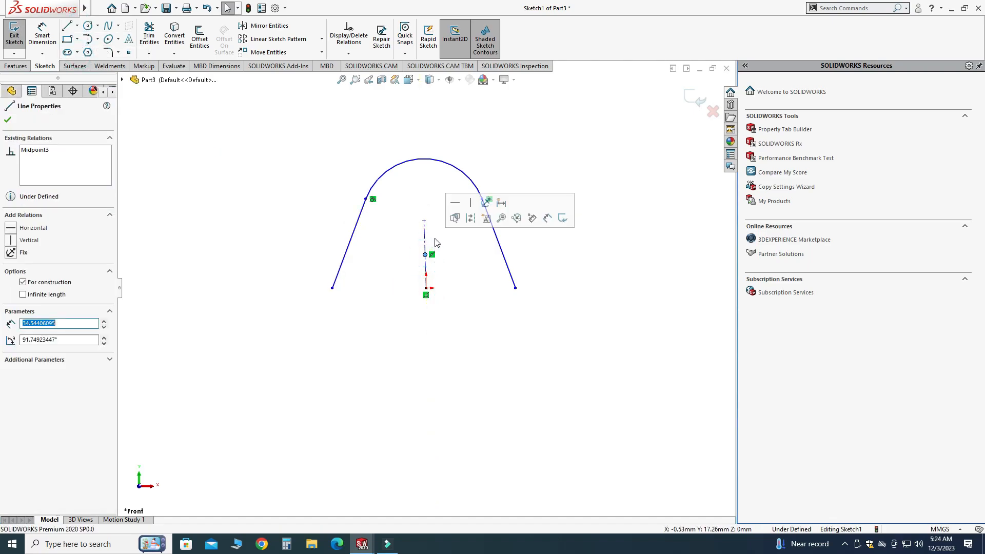
{"action": "left_click", "coordinate": [473, 201]}
{"action": "left_click", "coordinate": [554, 272]}
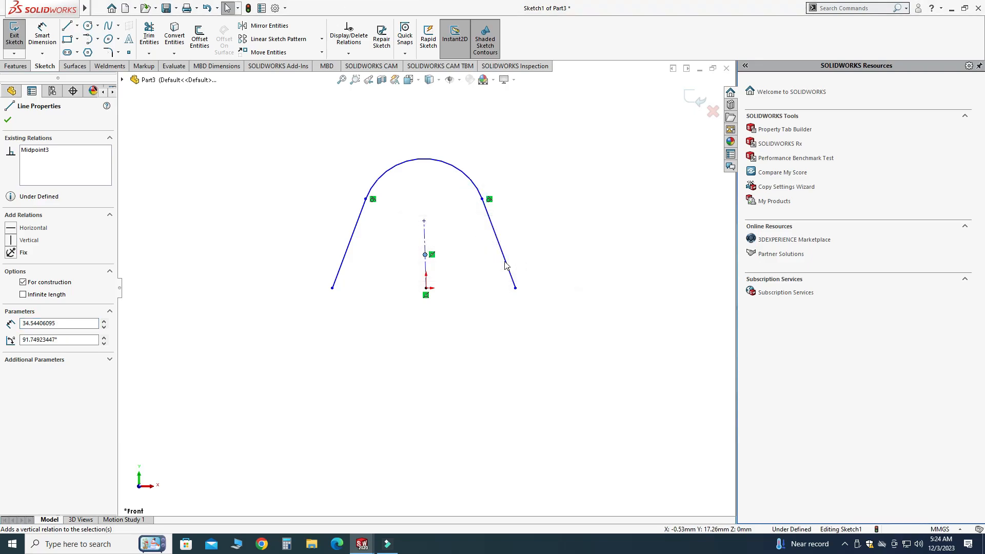
{"action": "left_click", "coordinate": [431, 241]}
{"action": "left_click", "coordinate": [427, 239]}
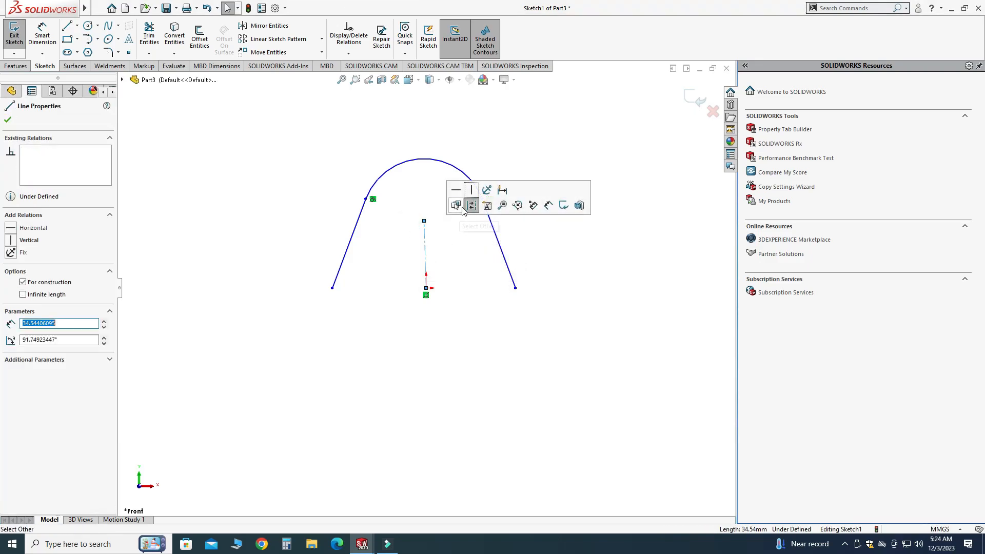
{"action": "left_click", "coordinate": [469, 186]}
{"action": "left_click", "coordinate": [352, 168]}
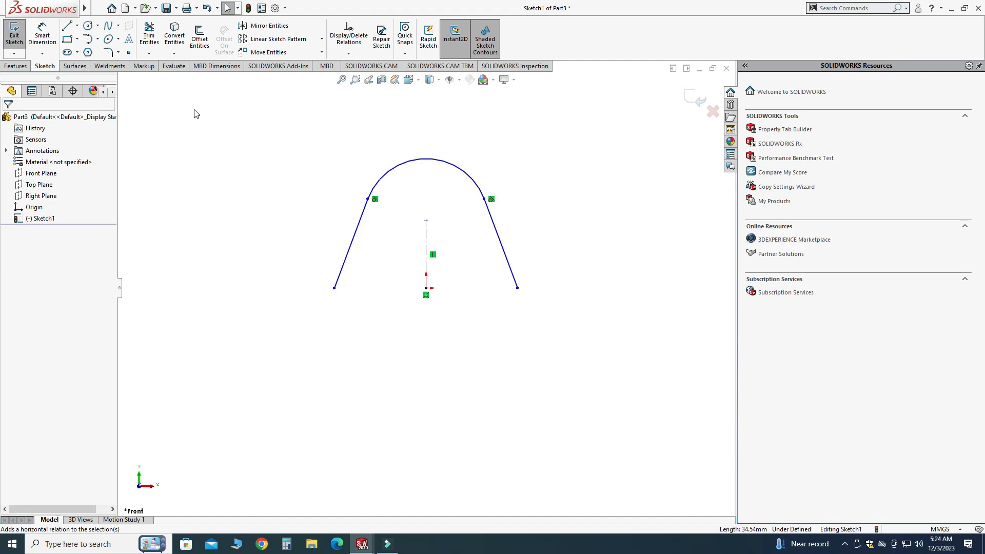
Step: Dimension the arc's radius to 50 mm
{"action": "left_click", "coordinate": [42, 34]}
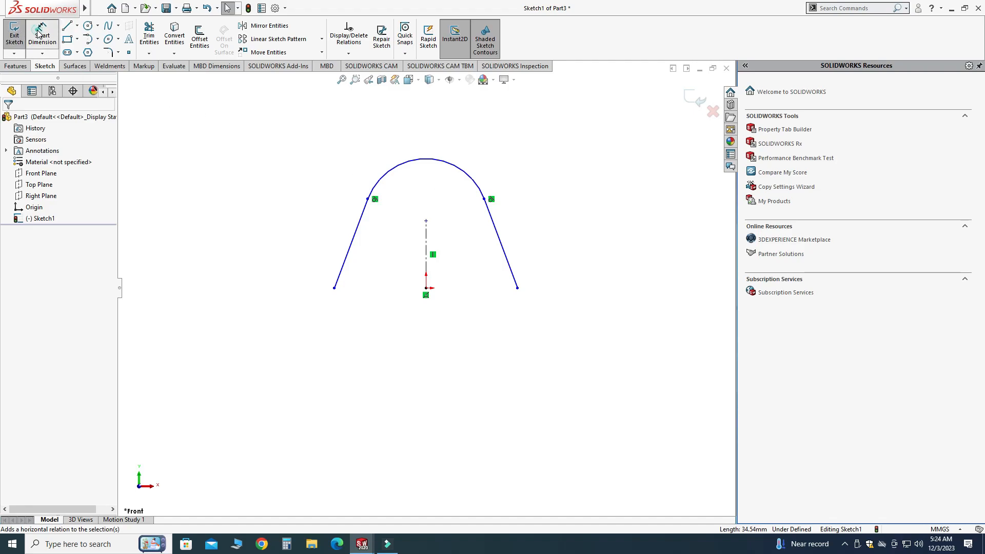
{"action": "left_click", "coordinate": [381, 168]}
{"action": "left_click", "coordinate": [366, 143]}
{"action": "type", "text": "50"}
{"action": "key", "text": "Return"}
{"action": "key", "text": "Escape"}
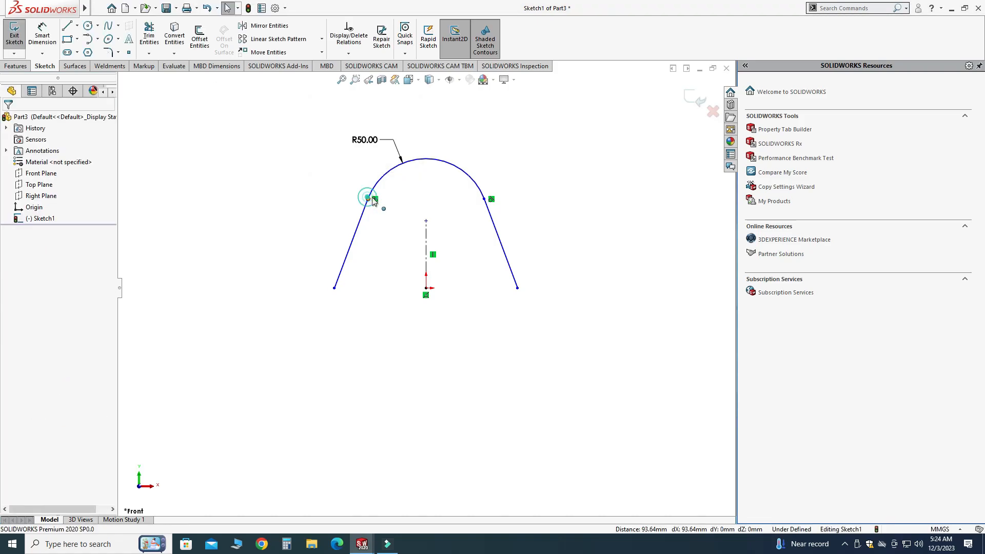
Step: Add a Horizontal relation between the two endpoints of the arc
{"action": "left_click", "coordinate": [372, 199]}
{"action": "left_click", "coordinate": [485, 199], "text": "ctrl"}
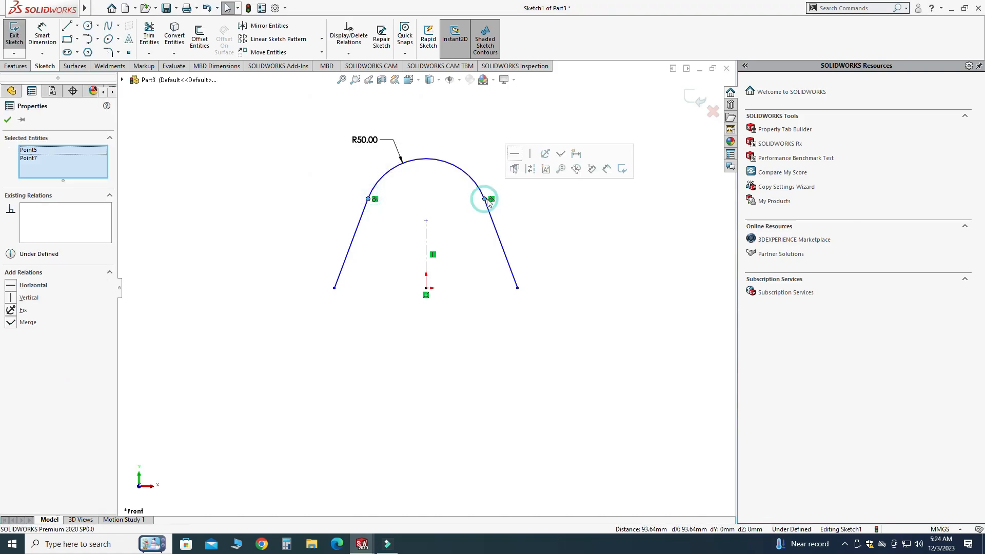
{"action": "left_click", "coordinate": [515, 153]}
{"action": "left_click", "coordinate": [409, 174]}
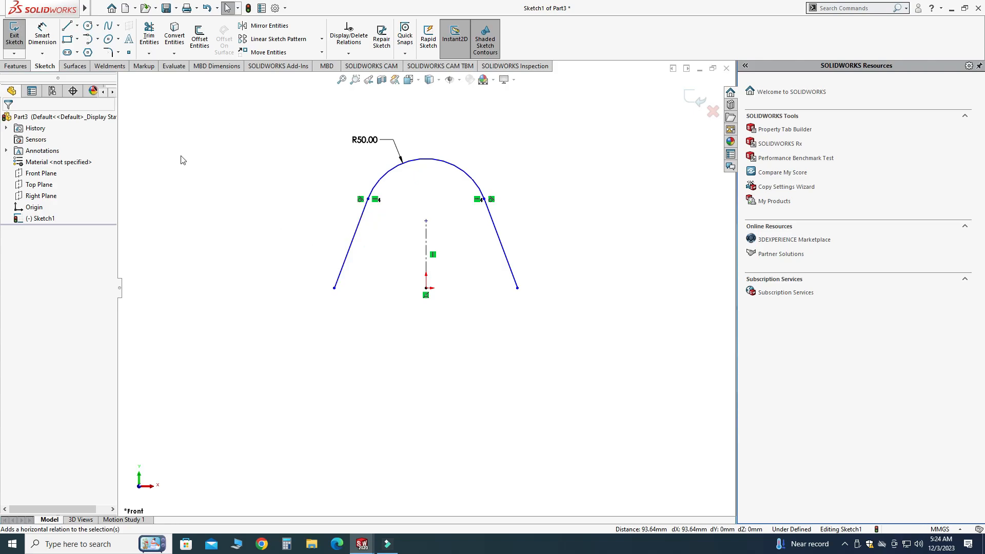
Step: Close the profile below the inclined lines with two vertical sides about 27 mm long and a horizontal base line
{"action": "left_click", "coordinate": [65, 28]}
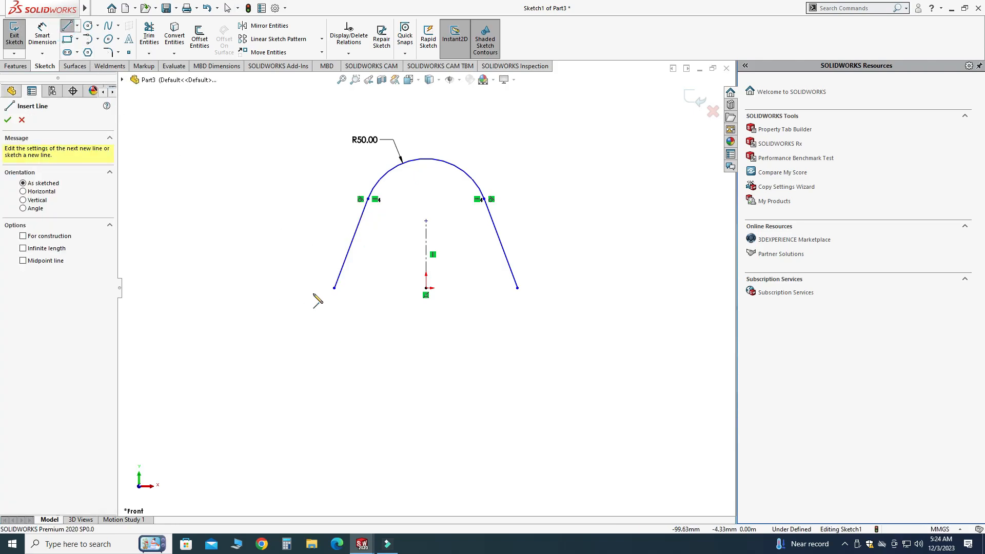
{"action": "left_click", "coordinate": [335, 288]}
{"action": "left_click", "coordinate": [334, 321]}
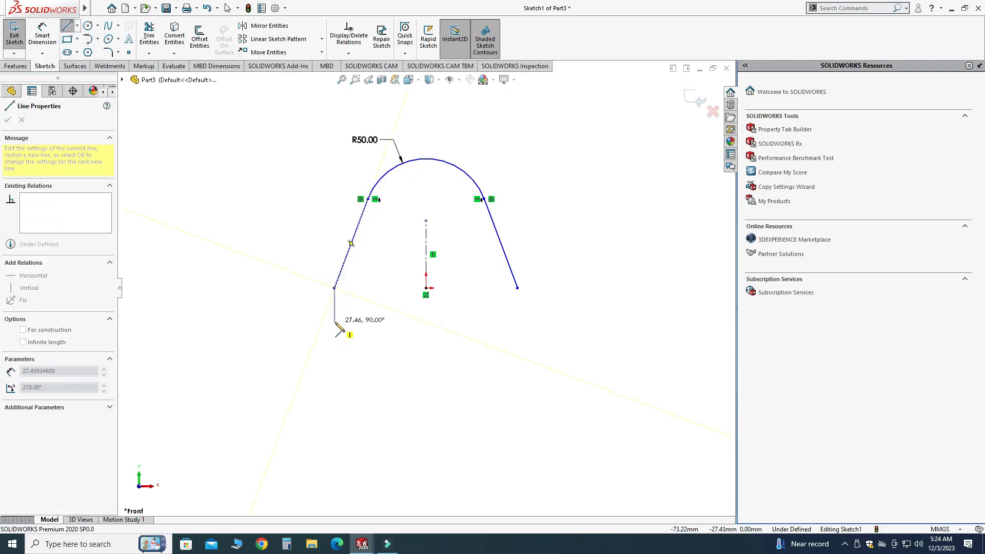
{"action": "left_click", "coordinate": [517, 322]}
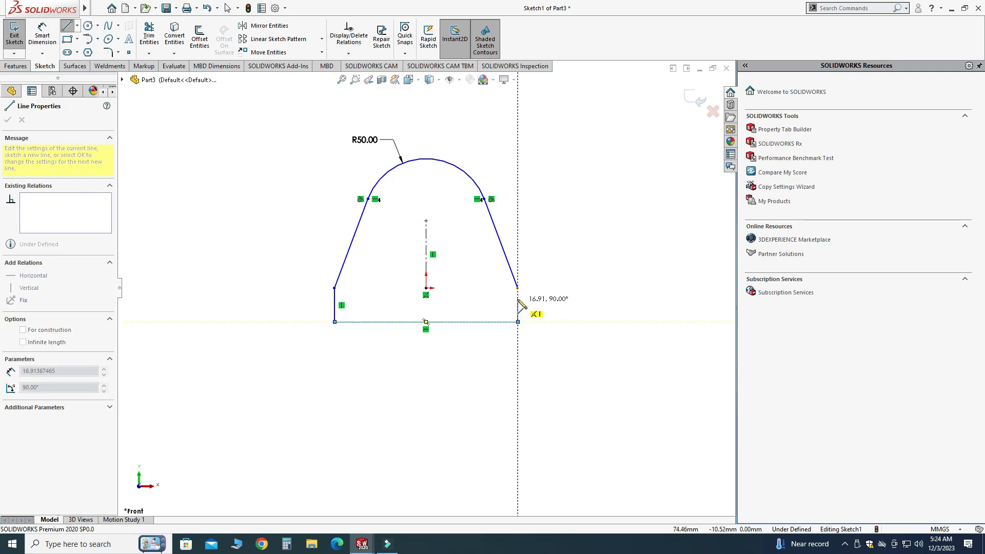
{"action": "left_click", "coordinate": [518, 288]}
{"action": "key", "text": "Escape"}
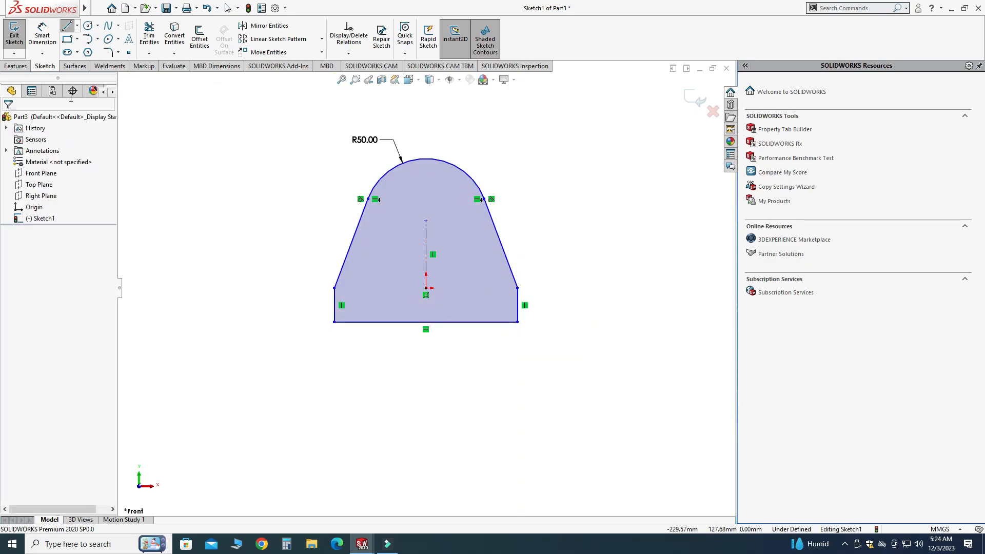
Step: Dimension the height of the profile's left vertical side to 50 mm
{"action": "left_click", "coordinate": [41, 35]}
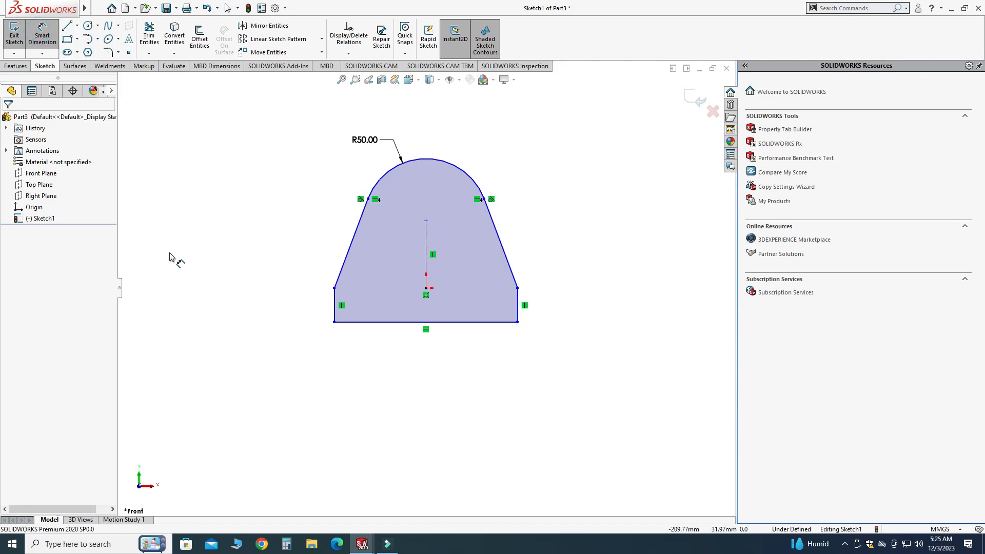
{"action": "left_click", "coordinate": [335, 323]}
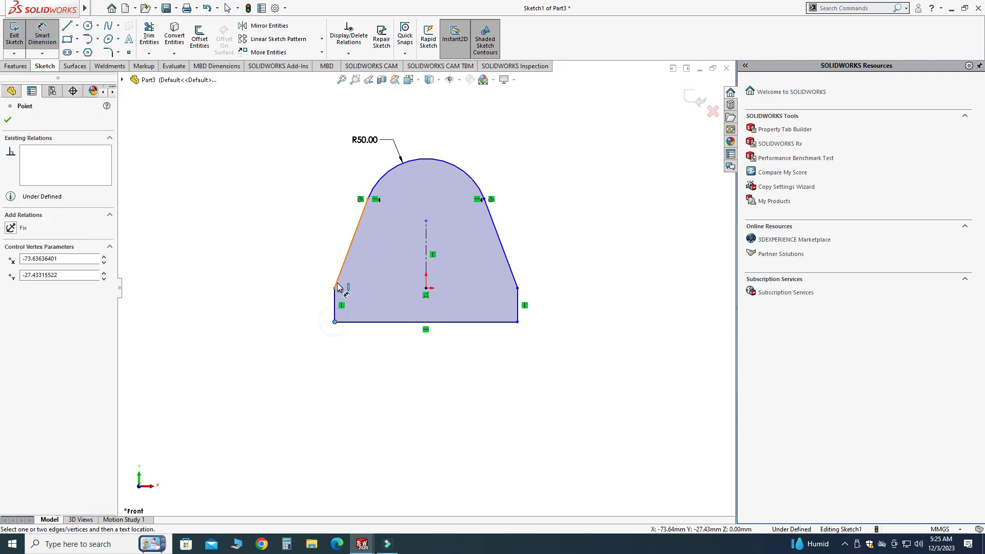
{"action": "left_click", "coordinate": [335, 289]}
{"action": "left_click", "coordinate": [280, 299]}
{"action": "type", "text": "50"}
{"action": "key", "text": "Return"}
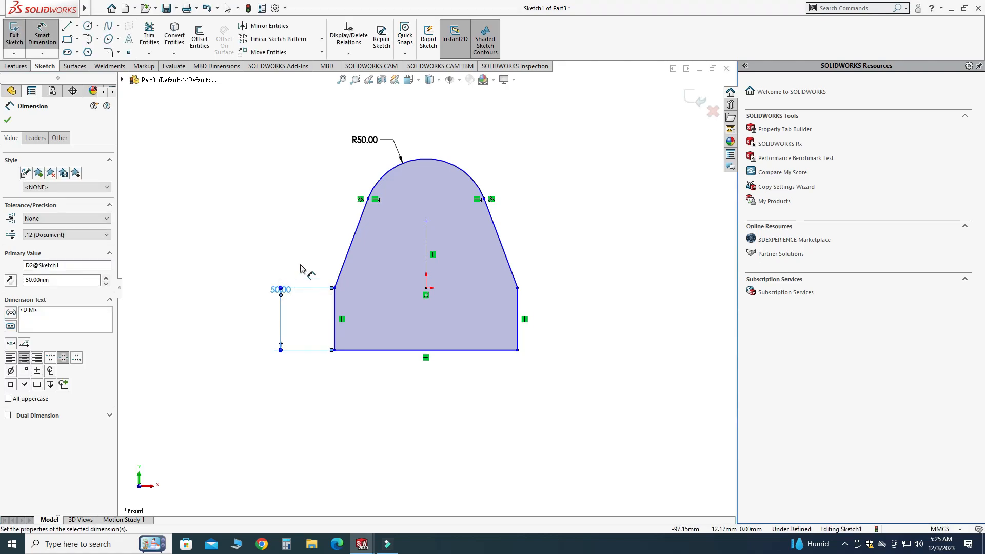
Step: Dimension the inside angle between the left inclined line and the left vertical side to 135°
{"action": "left_click", "coordinate": [346, 260]}
{"action": "left_click", "coordinate": [334, 316]}
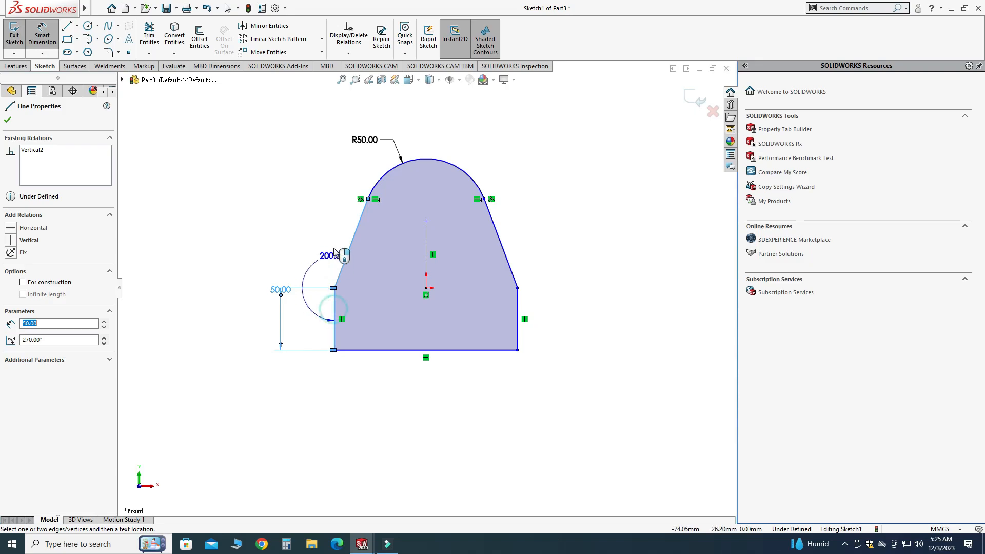
{"action": "left_click", "coordinate": [364, 285]}
{"action": "type", "text": "13"}
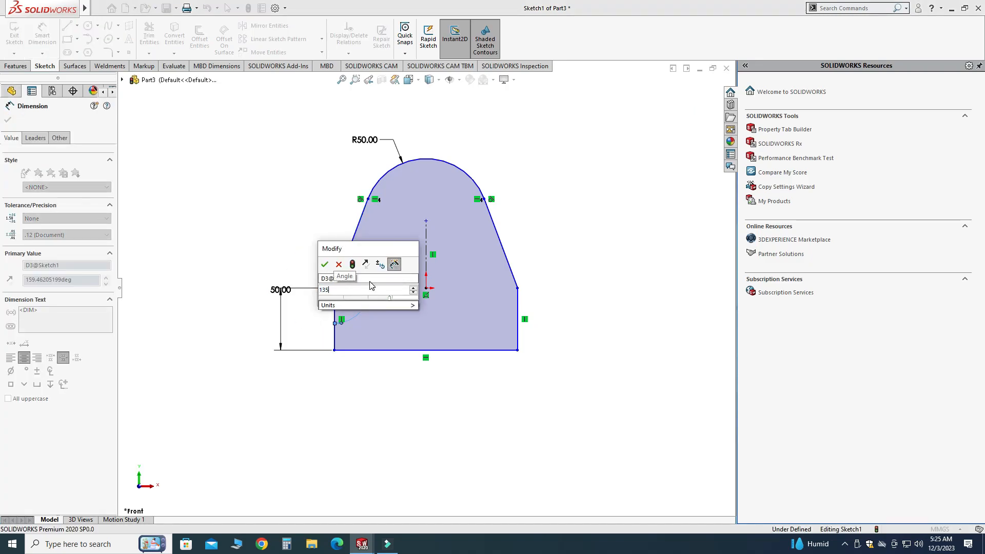
{"action": "type", "text": "5"}
{"action": "key", "text": "Return"}
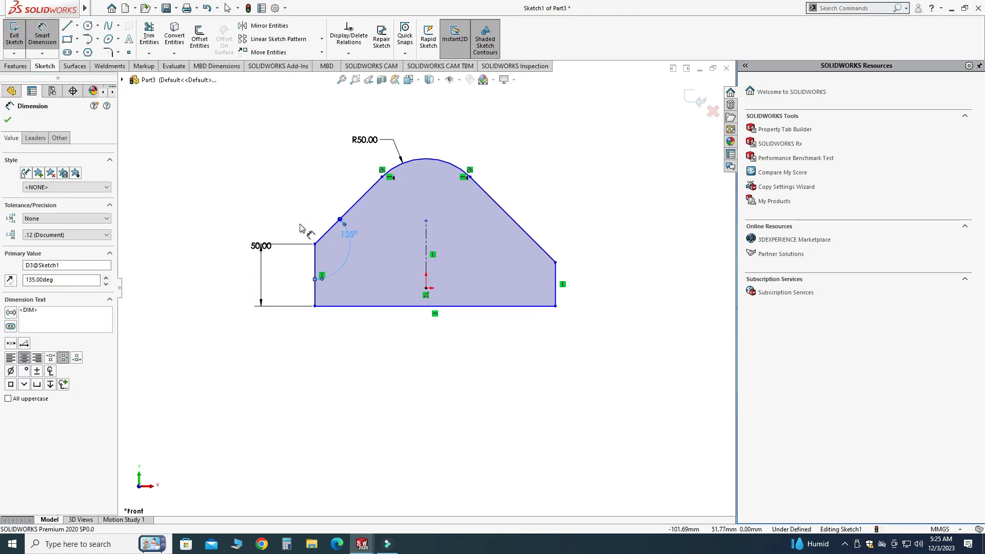
{"action": "key", "text": "Escape"}
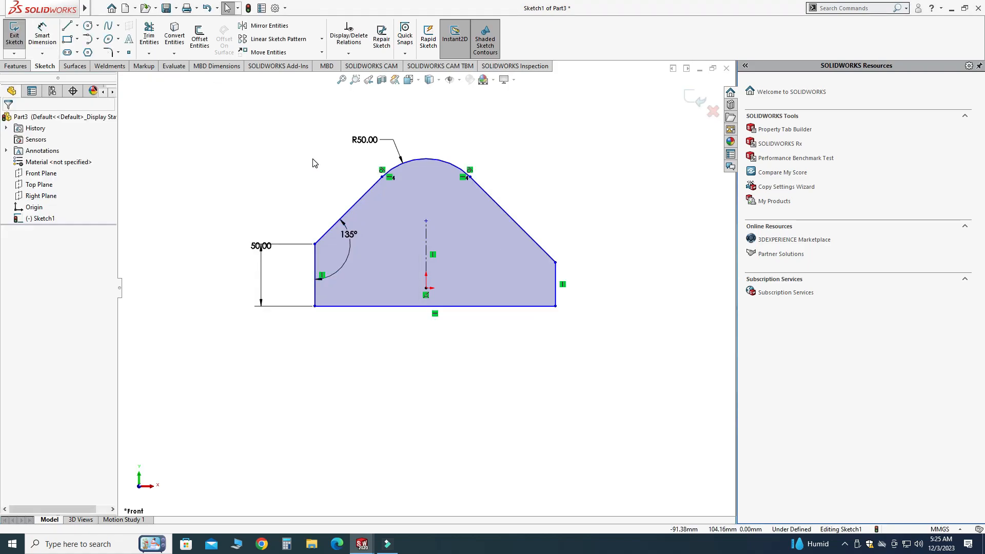
Step: Dimension the vertical distance from the arc's top midpoint to the upper end of the left vertical side to 100 mm
{"action": "left_click", "coordinate": [42, 36]}
{"action": "left_click", "coordinate": [426, 160]}
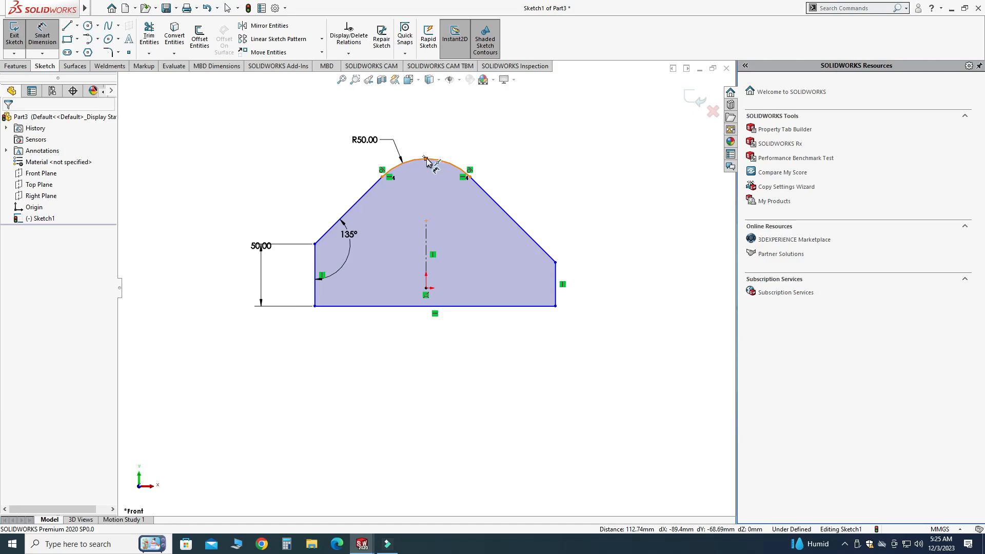
{"action": "left_click", "coordinate": [315, 245]}
{"action": "left_click", "coordinate": [591, 219]}
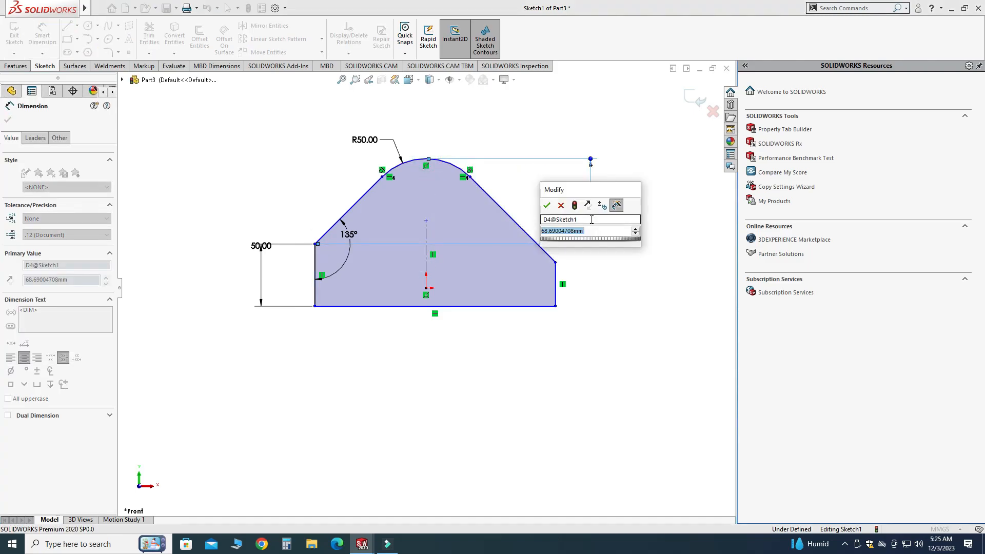
{"action": "type", "text": "100"}
{"action": "key", "text": "Return"}
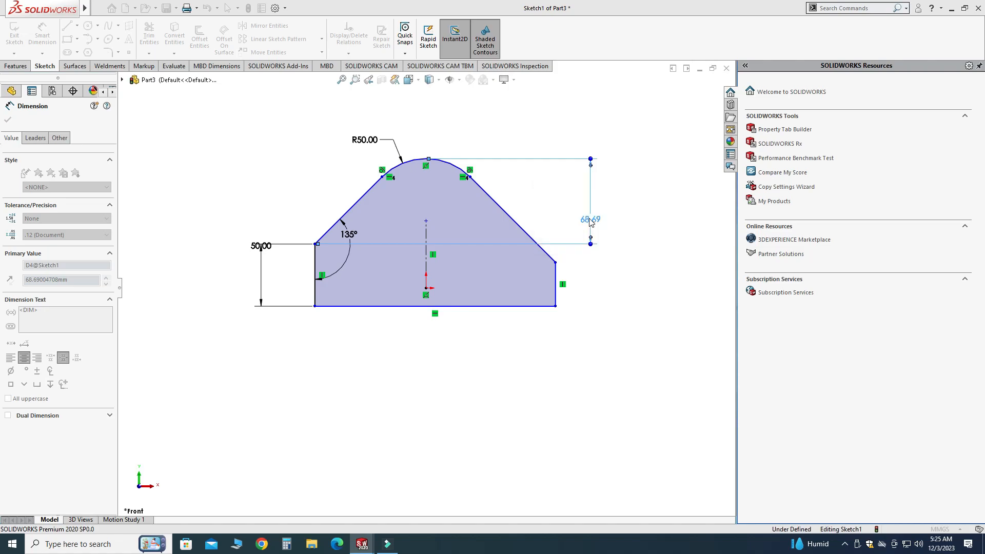
{"action": "key", "text": "Escape"}
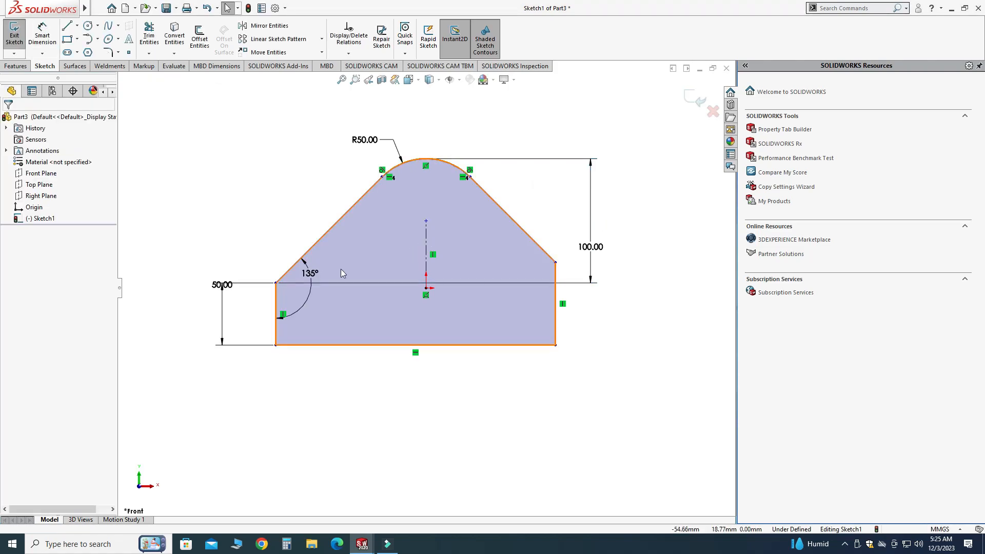
Step: Make the profile's two vertical sides equal in length with an Equal relation
{"action": "left_click", "coordinate": [274, 322]}
{"action": "left_click", "coordinate": [556, 331], "text": "ctrl"}
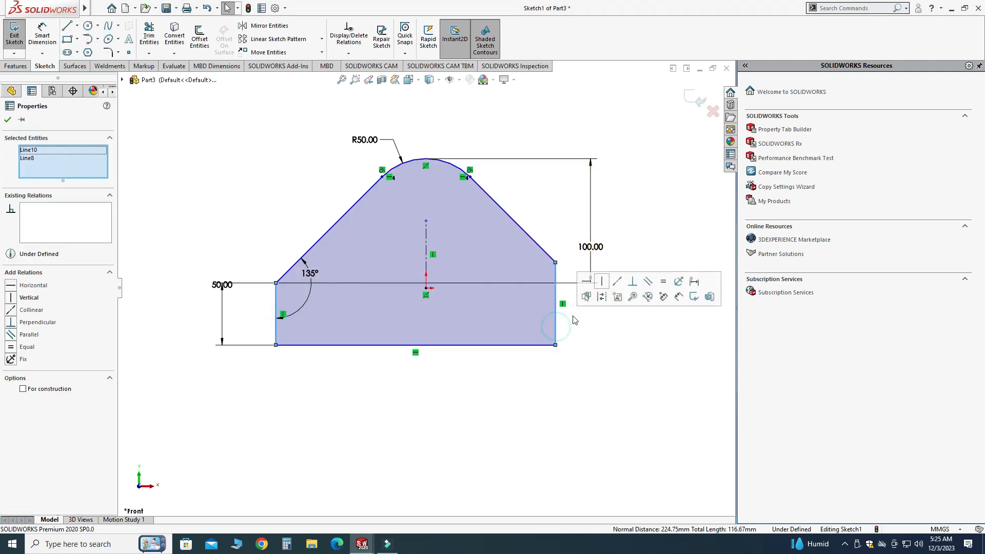
{"action": "left_click", "coordinate": [665, 285]}
{"action": "key", "text": "Escape"}
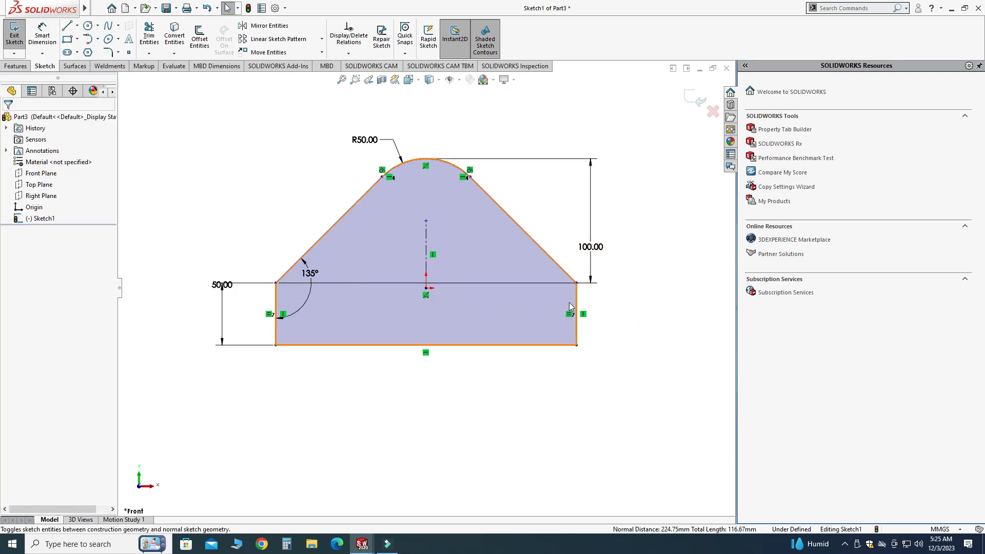
Step: Align the upper end of the left vertical side horizontally with the origin, and finish the sketch
{"action": "left_click_drag", "start_coordinate": [576, 347], "coordinate": [544, 334]}
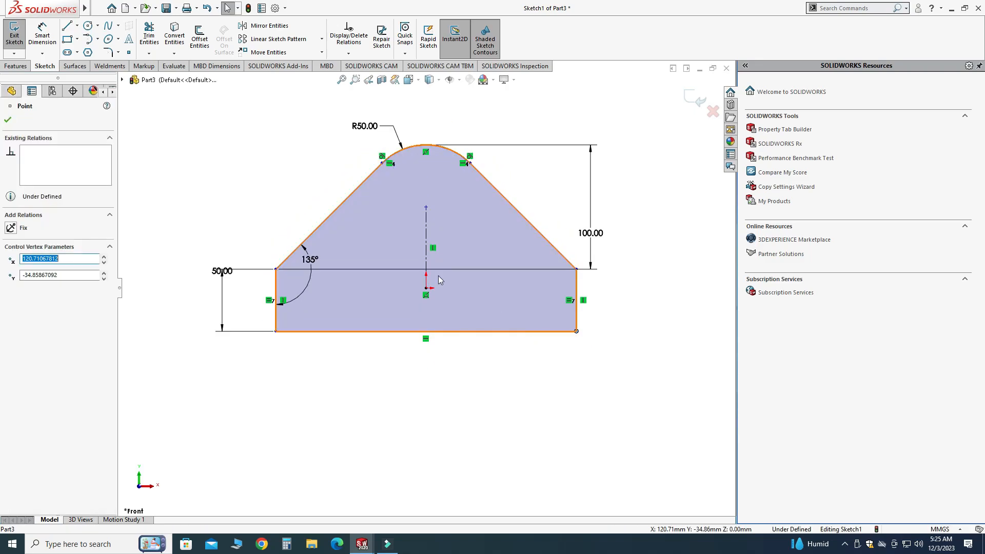
{"action": "left_click", "coordinate": [276, 269]}
{"action": "left_click", "coordinate": [425, 289], "text": "ctrl"}
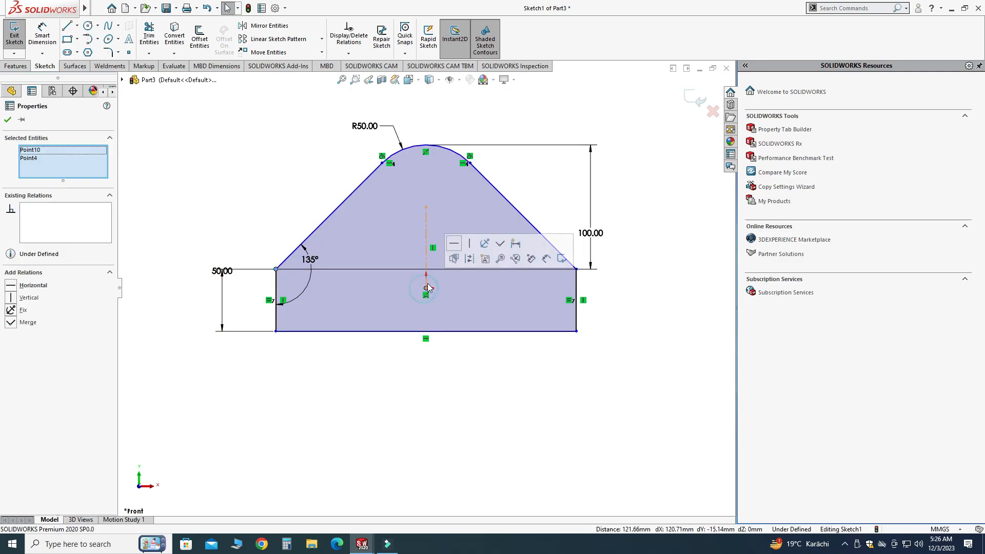
{"action": "left_click", "coordinate": [452, 248]}
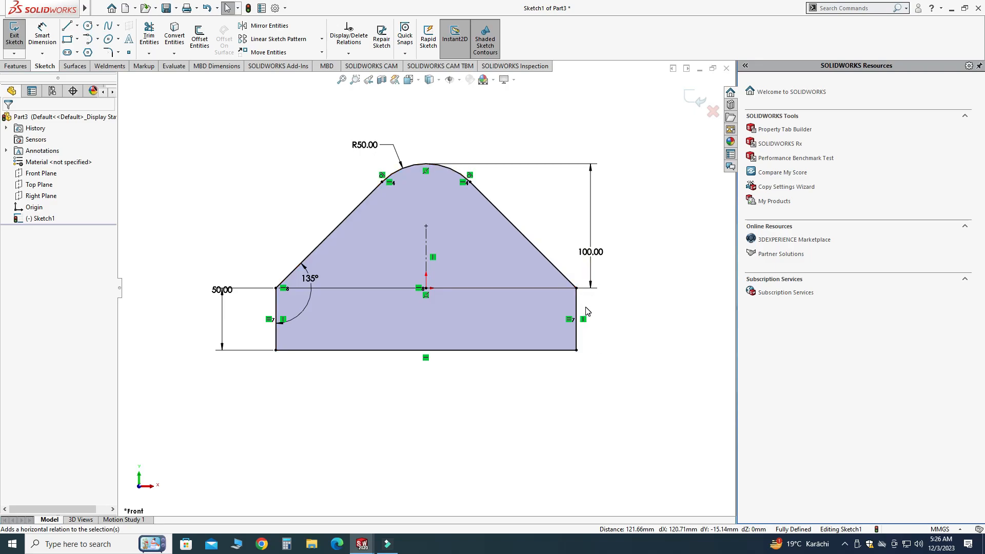
{"action": "middle_click_drag", "start_coordinate": [588, 312], "coordinate": [629, 207]}
{"action": "left_click", "coordinate": [690, 96]}
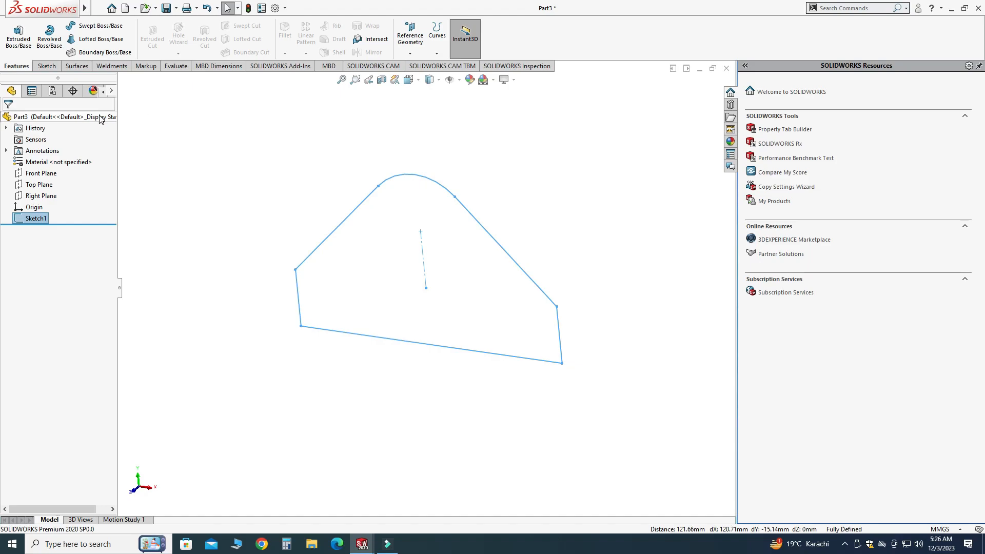
Step: Extrude the arched profile 50 mm with the Mid Plane end condition
{"action": "left_click", "coordinate": [15, 43]}
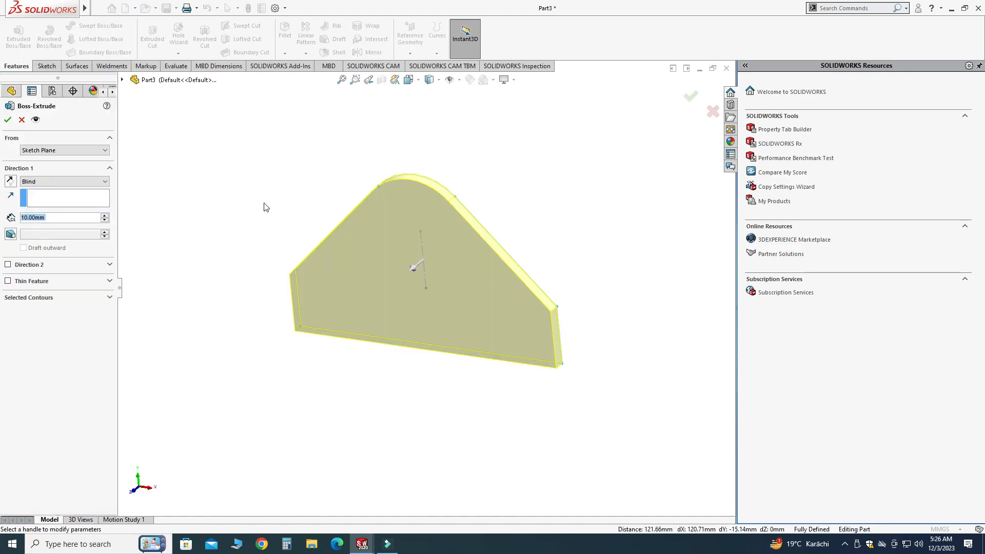
{"action": "mouse_move", "coordinate": [266, 210]}
{"action": "middle_mouse_down"}
{"action": "mouse_move", "coordinate": [194, 209]}
{"action": "mouse_move", "coordinate": [266, 211]}
{"action": "middle_mouse_up"}
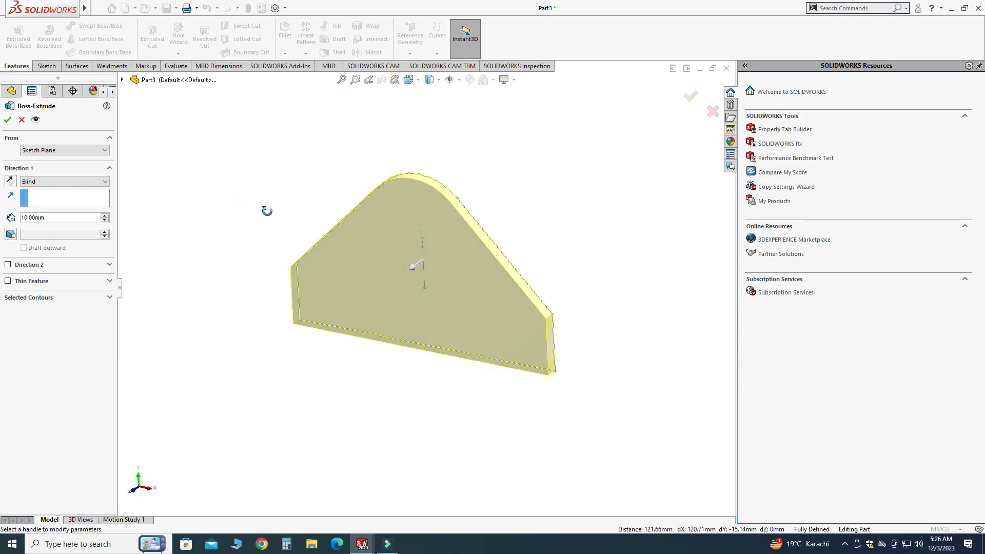
{"action": "left_click", "coordinate": [76, 185]}
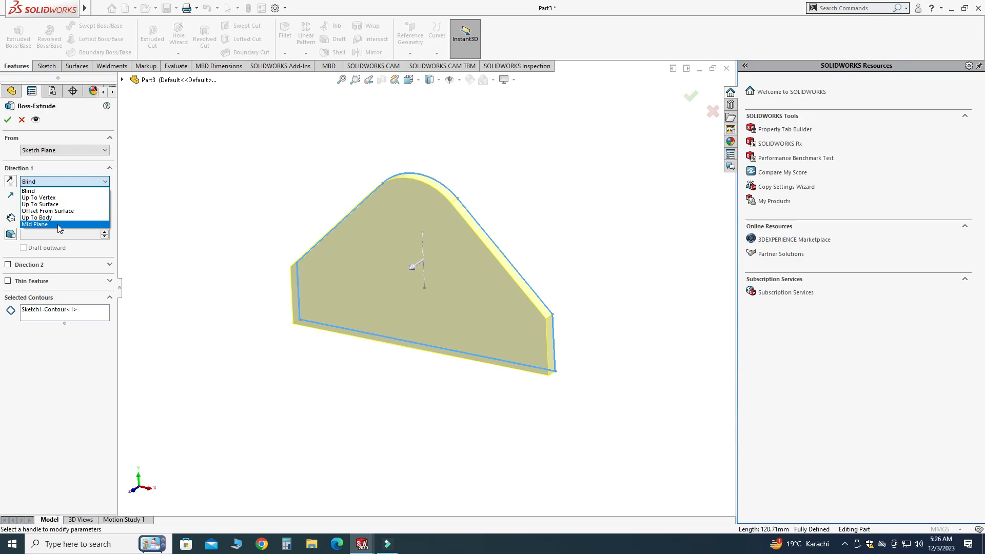
{"action": "left_click", "coordinate": [60, 224]}
{"action": "middle_click_drag", "start_coordinate": [296, 192], "coordinate": [266, 189]}
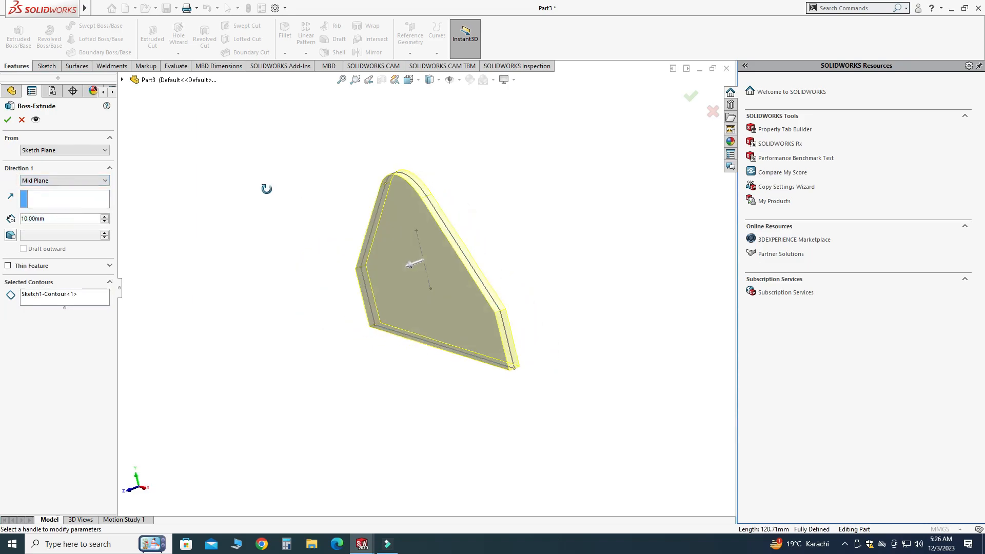
{"action": "scroll", "coordinate": [502, 301], "scroll_direction": "down", "scroll_amount": 3}
{"action": "scroll", "coordinate": [485, 282], "scroll_direction": "up", "scroll_amount": 3}
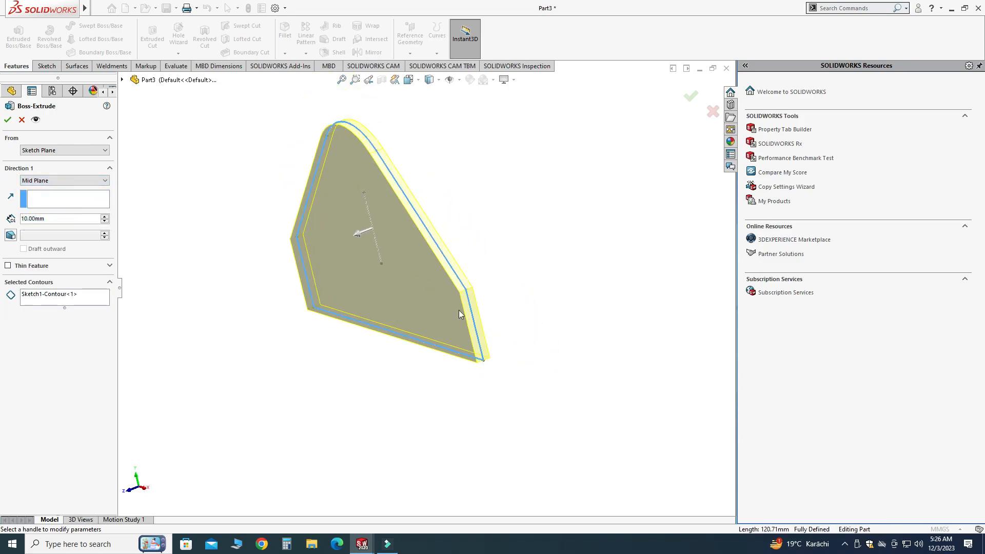
{"action": "middle_click_drag", "start_coordinate": [245, 164], "coordinate": [259, 260]}
{"action": "double_click", "coordinate": [85, 220]}
{"action": "type", "text": "50"}
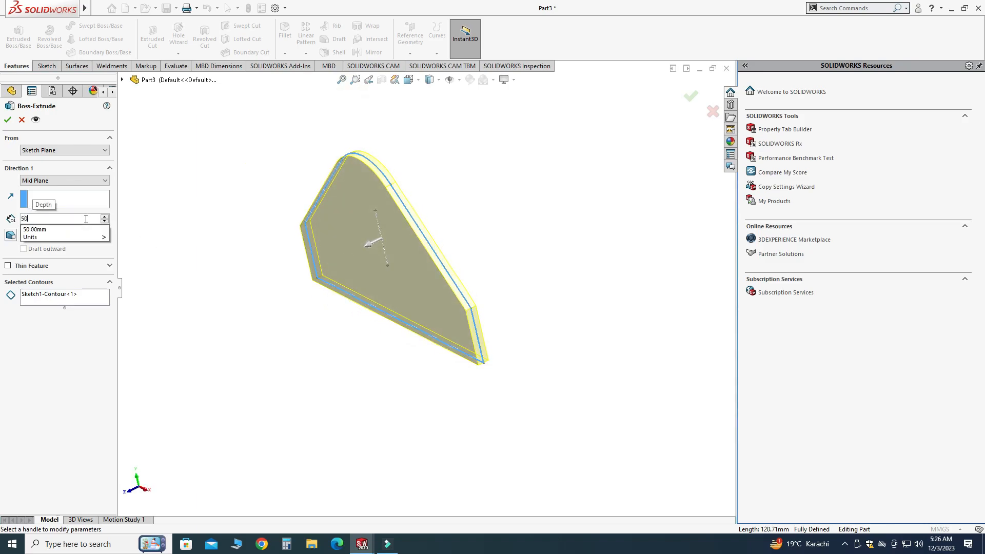
{"action": "key", "text": "Return"}
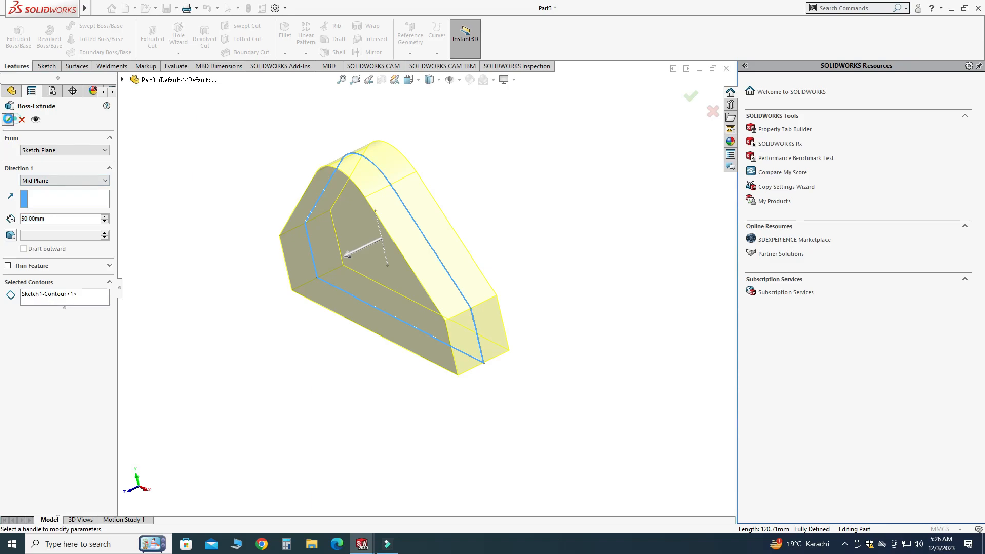
{"action": "left_click", "coordinate": [8, 119]}
Step: Start a new sketch on the Right Plane and view it face-on
{"action": "scroll", "coordinate": [209, 262], "scroll_direction": "up", "scroll_amount": 3}
{"action": "left_click", "coordinate": [239, 279]}
{"action": "middle_click_drag", "start_coordinate": [239, 280], "coordinate": [418, 270]}
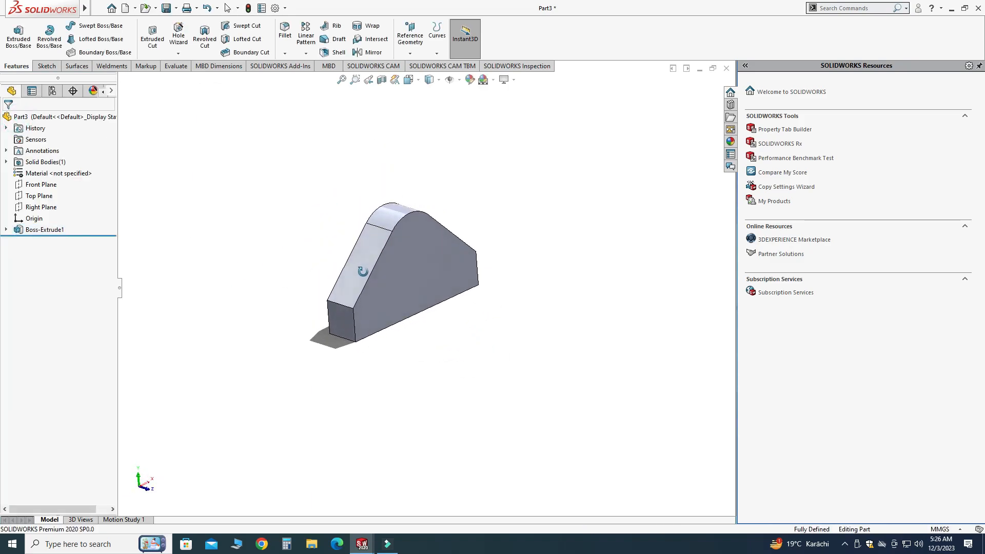
{"action": "middle_click_drag", "start_coordinate": [337, 216], "coordinate": [402, 202]}
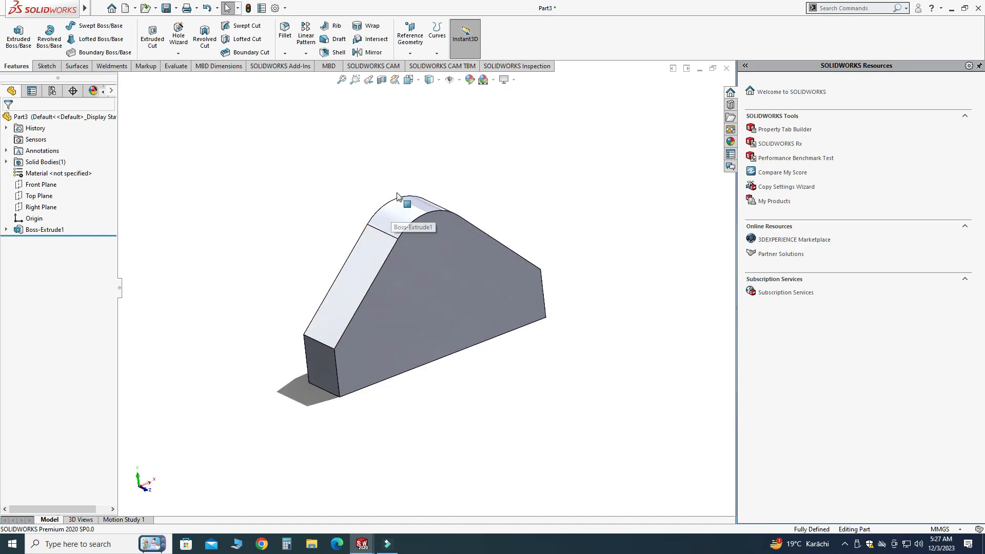
{"action": "scroll", "coordinate": [405, 183], "scroll_direction": "down", "scroll_amount": 2}
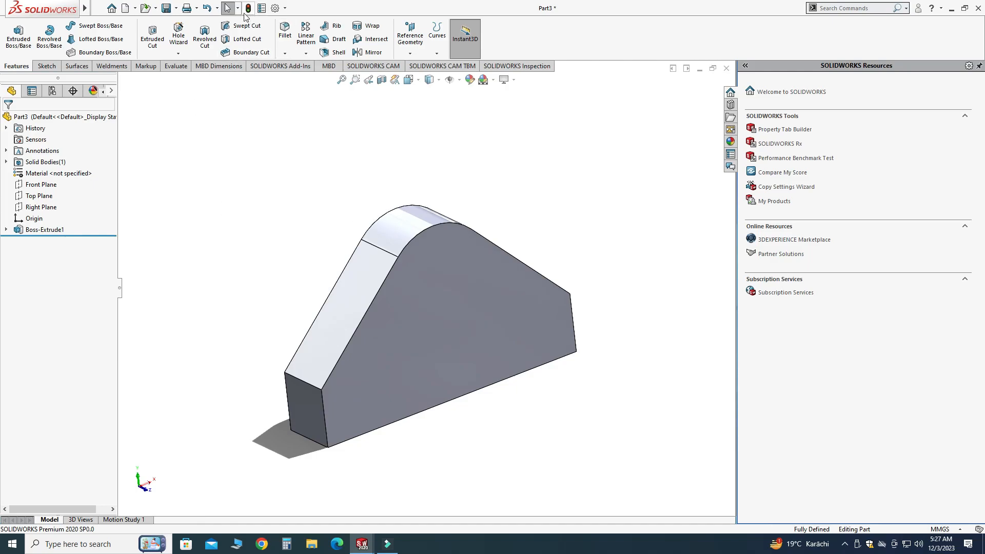
{"action": "scroll", "coordinate": [223, 154], "scroll_direction": "up", "scroll_amount": 1}
{"action": "middle_click_drag", "start_coordinate": [247, 186], "coordinate": [270, 218]}
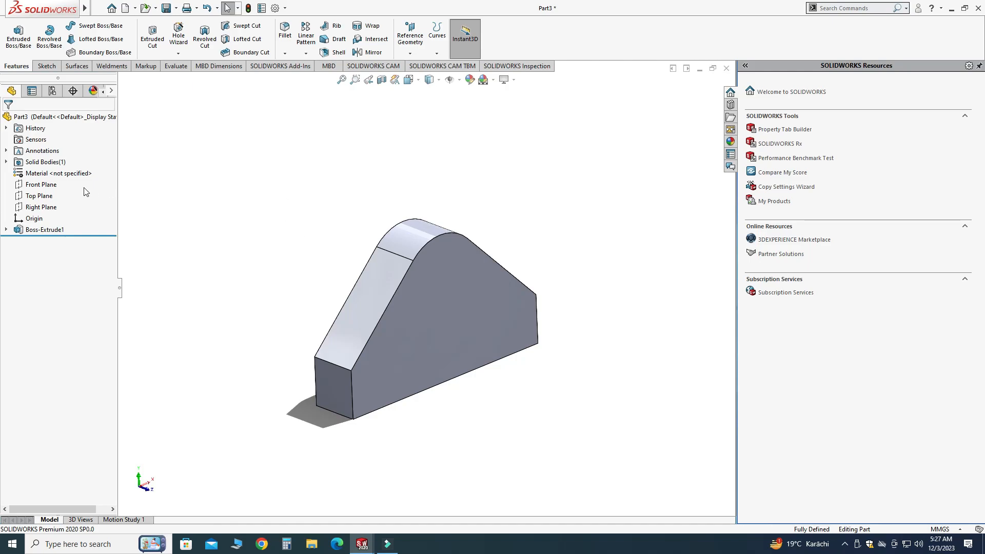
{"action": "left_click", "coordinate": [43, 207]}
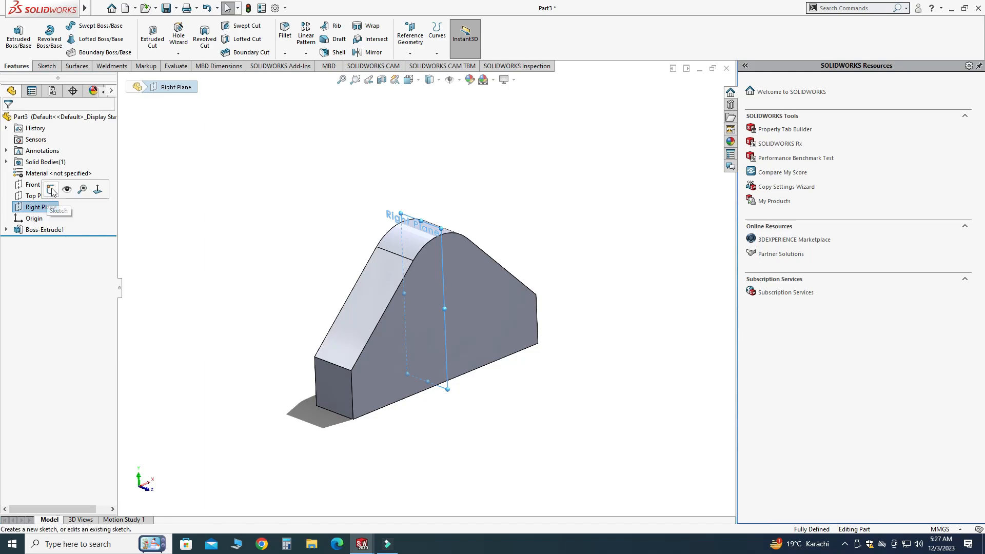
{"action": "left_click", "coordinate": [51, 192]}
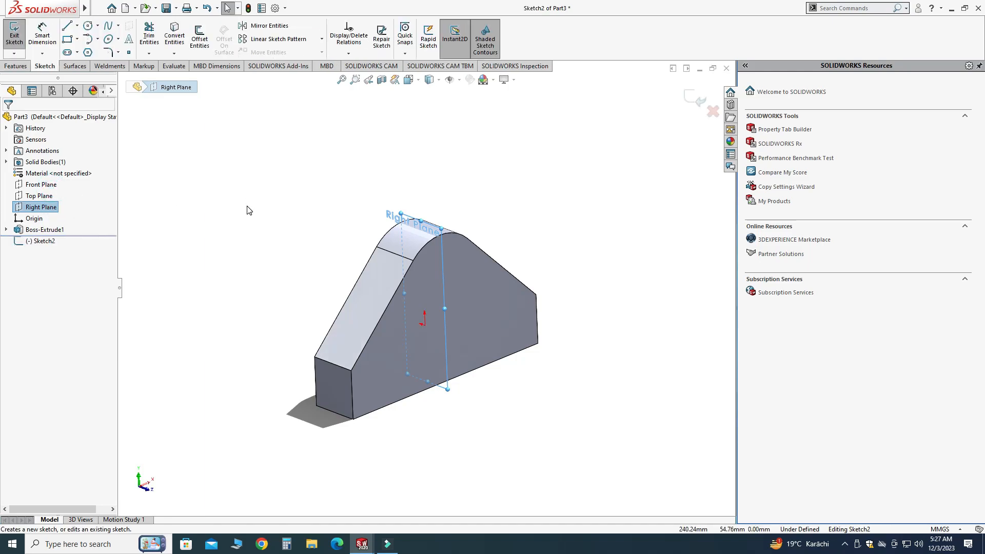
{"action": "left_click", "coordinate": [410, 80]}
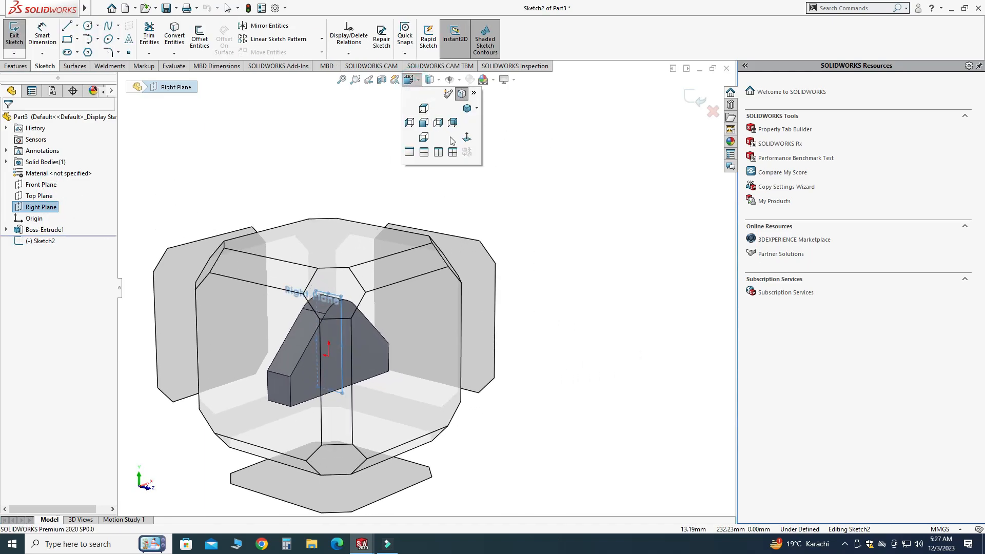
{"action": "left_click", "coordinate": [467, 140]}
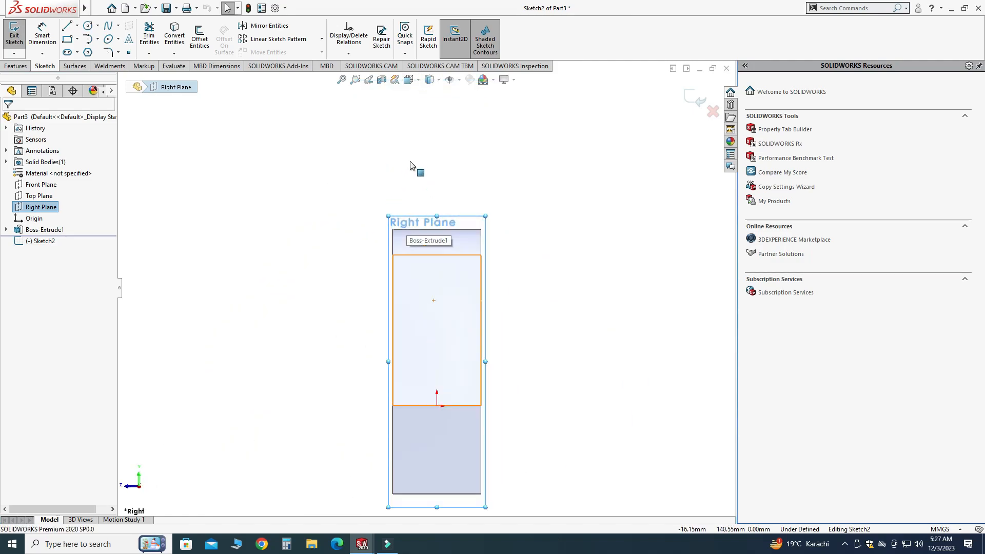
Step: Draw a vertical centerline downward from the midpoint of the body's top edge
{"action": "left_click", "coordinate": [77, 26]}
{"action": "left_click", "coordinate": [87, 51]}
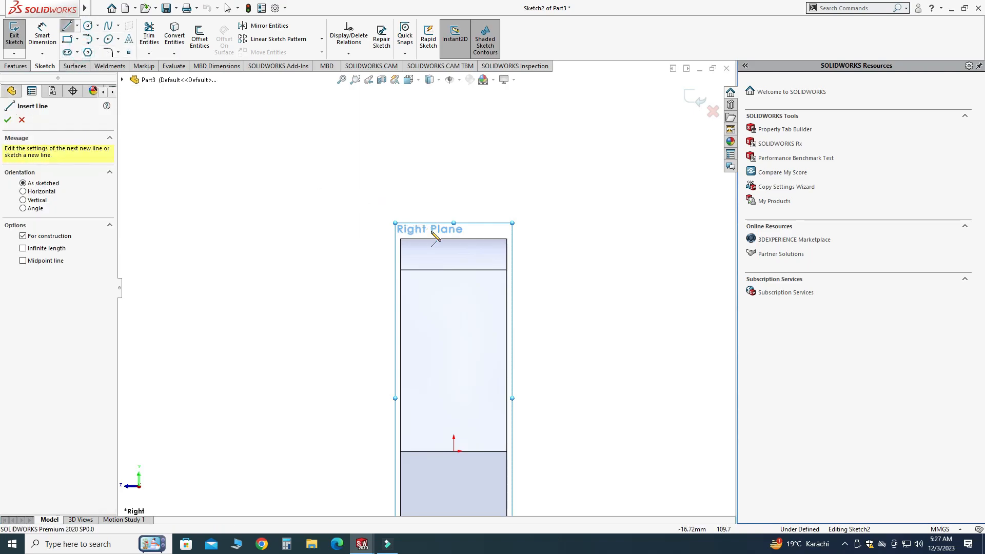
{"action": "left_click", "coordinate": [454, 388]}
{"action": "key", "text": "Escape"}
{"action": "scroll", "coordinate": [469, 252], "scroll_direction": "down", "scroll_amount": 1}
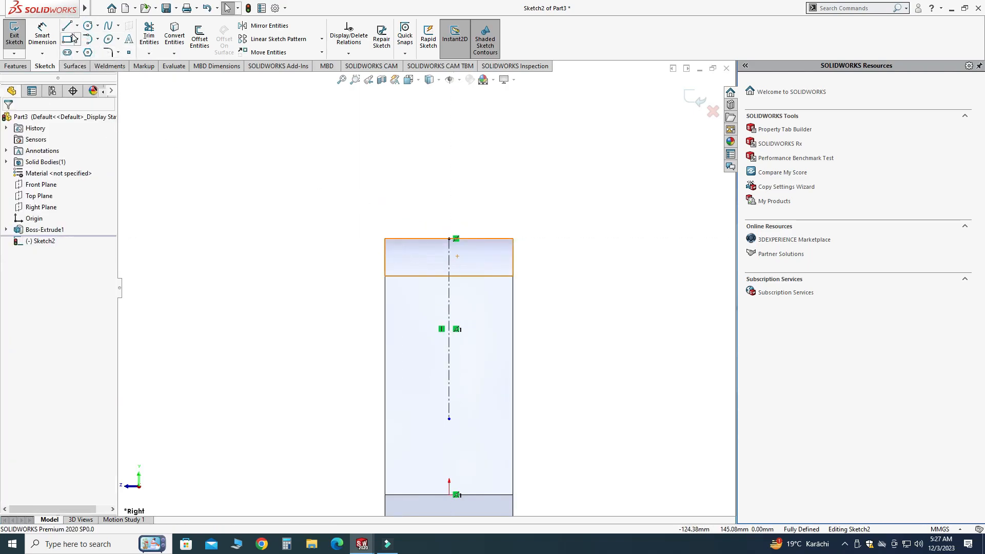
Step: Draw a second vertical centerline about 30 mm long upward from the top edge, left of its midpoint
{"action": "left_click", "coordinate": [76, 26]}
{"action": "left_click", "coordinate": [91, 48]}
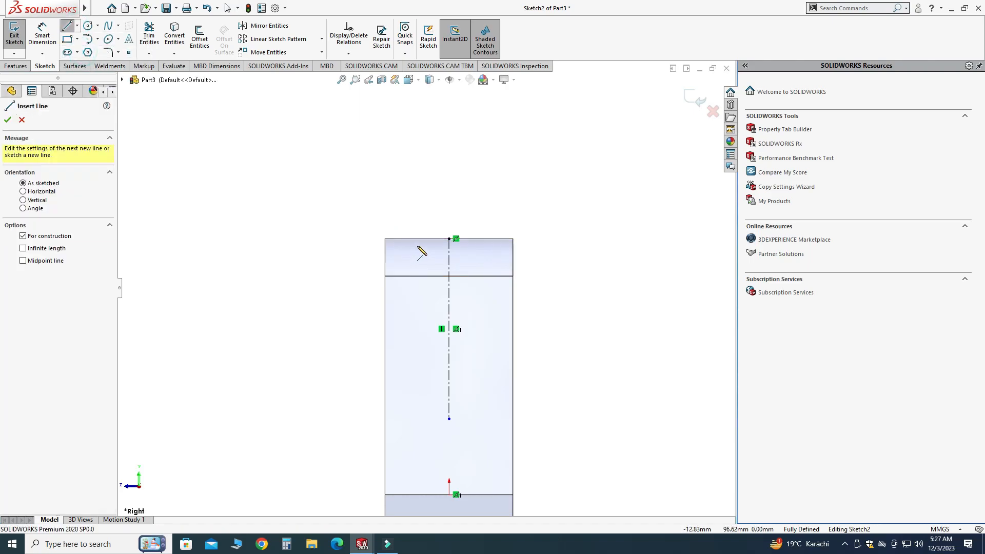
{"action": "left_click", "coordinate": [421, 239]}
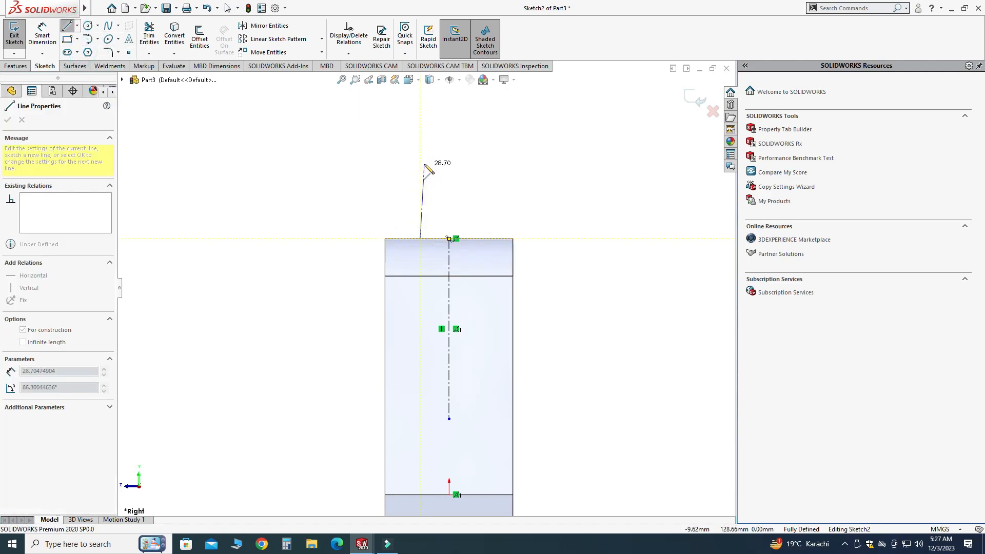
{"action": "left_click", "coordinate": [420, 161]}
{"action": "key", "text": "Escape"}
Step: Draw a tangent arc about 20 mm across from the upper centerline's lower end, dipping into the body and ending on the top edge
{"action": "left_click", "coordinate": [97, 39]}
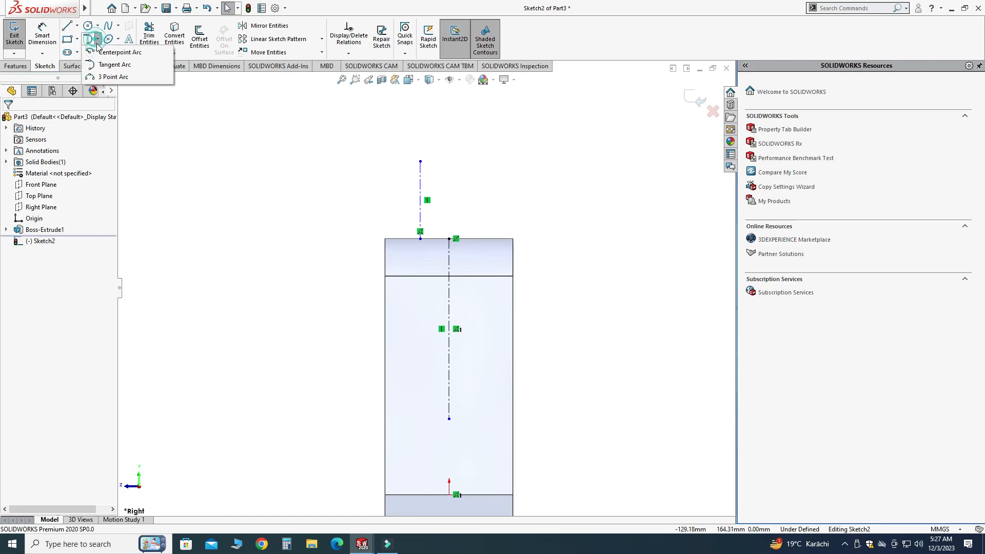
{"action": "left_click", "coordinate": [104, 69]}
{"action": "left_click", "coordinate": [420, 238]}
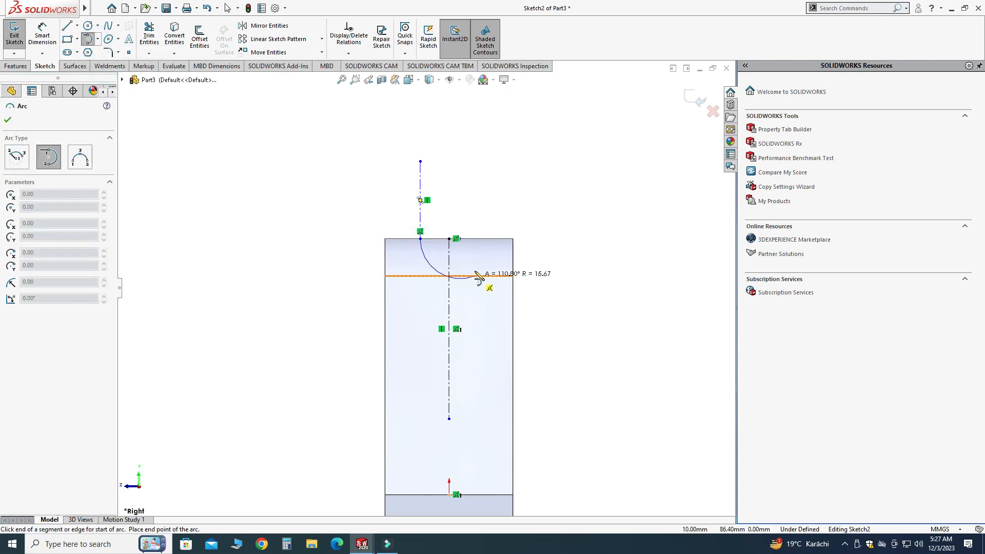
{"action": "left_click", "coordinate": [473, 239]}
{"action": "key", "text": "Escape"}
{"action": "scroll", "coordinate": [482, 262], "scroll_direction": "down", "scroll_amount": 3}
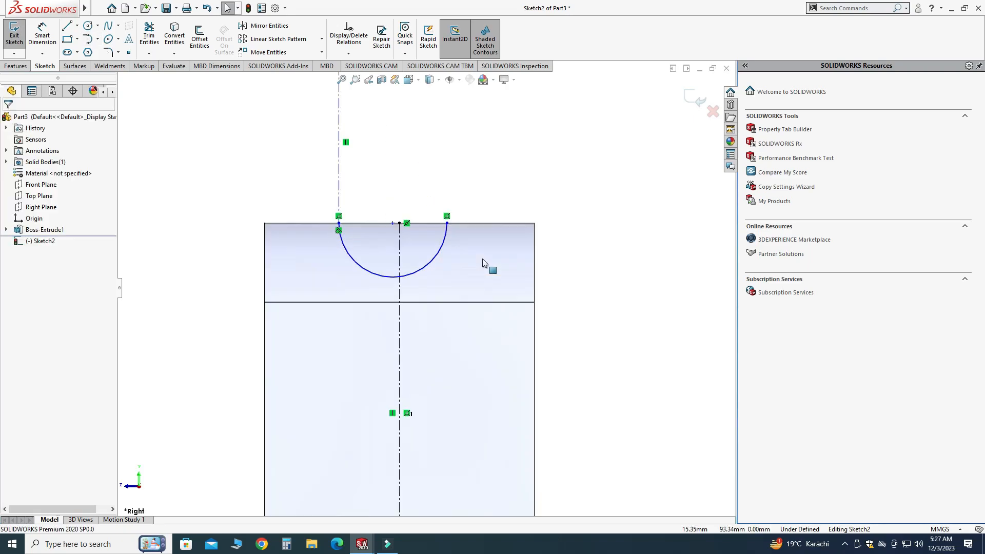
{"action": "scroll", "coordinate": [377, 246], "scroll_direction": "down", "scroll_amount": 2}
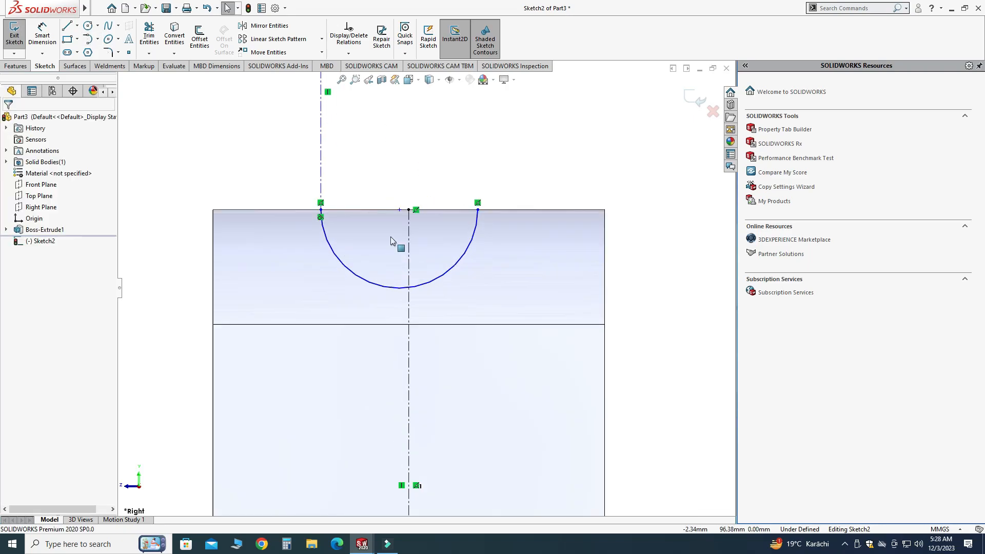
Step: Merge the arc's center point with the top end of the middle centerline
{"action": "left_click", "coordinate": [401, 210]}
{"action": "left_click", "coordinate": [408, 210], "text": "ctrl"}
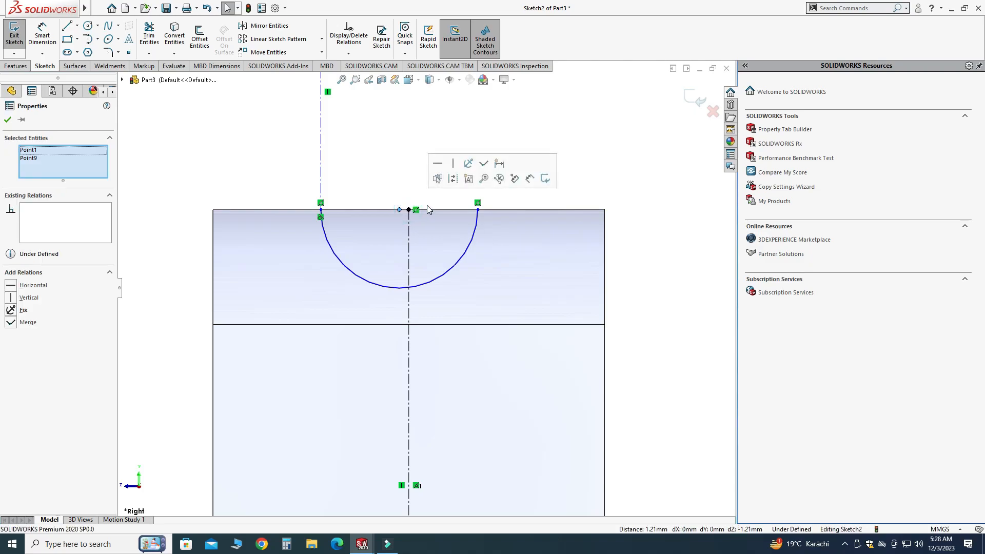
{"action": "left_click", "coordinate": [484, 163]}
{"action": "key", "text": "Escape"}
{"action": "scroll", "coordinate": [363, 194], "scroll_direction": "up", "scroll_amount": 2}
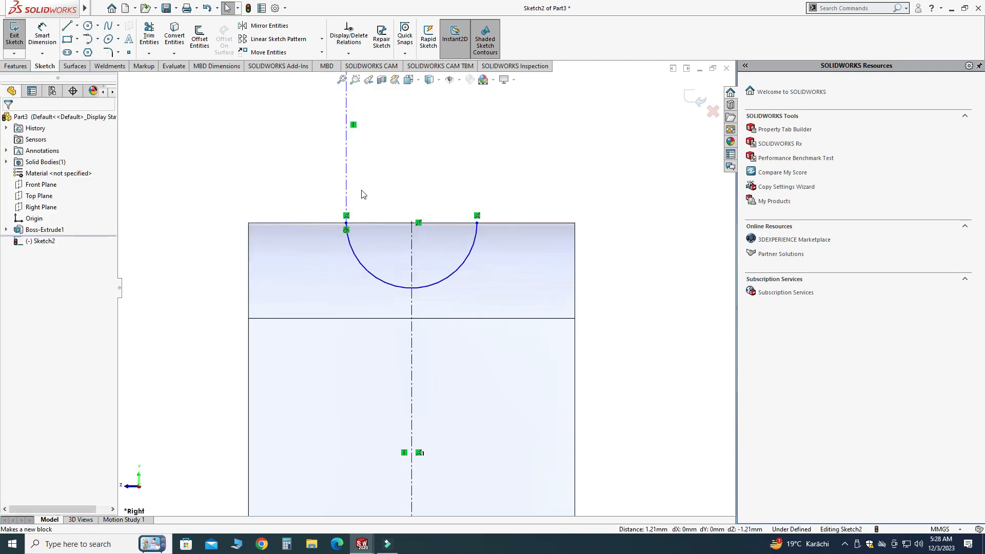
Step: Close the semicircle with a horizontal line between the arc's two endpoints along the top edge
{"action": "left_click", "coordinate": [66, 26]}
{"action": "scroll", "coordinate": [466, 205], "scroll_direction": "down", "scroll_amount": 2}
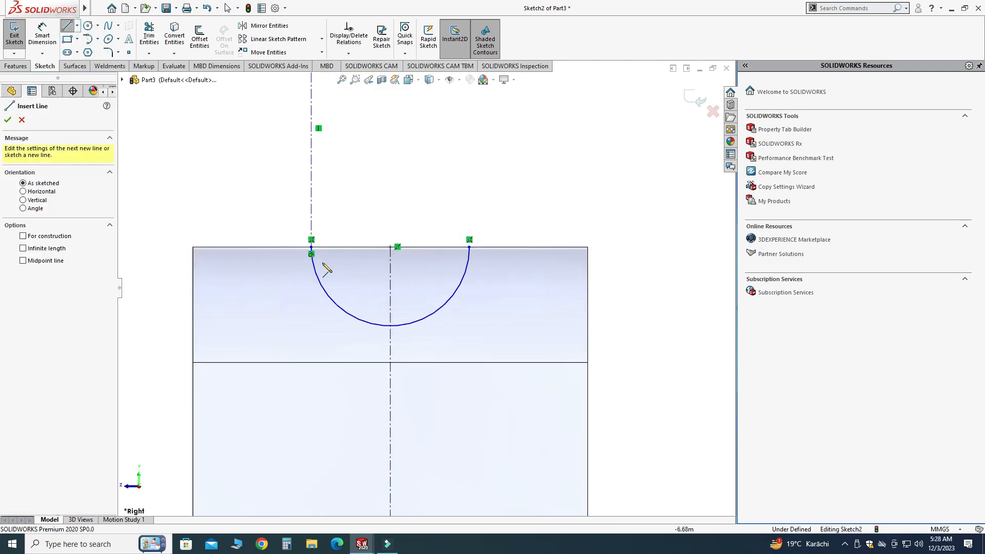
{"action": "left_click", "coordinate": [311, 247]}
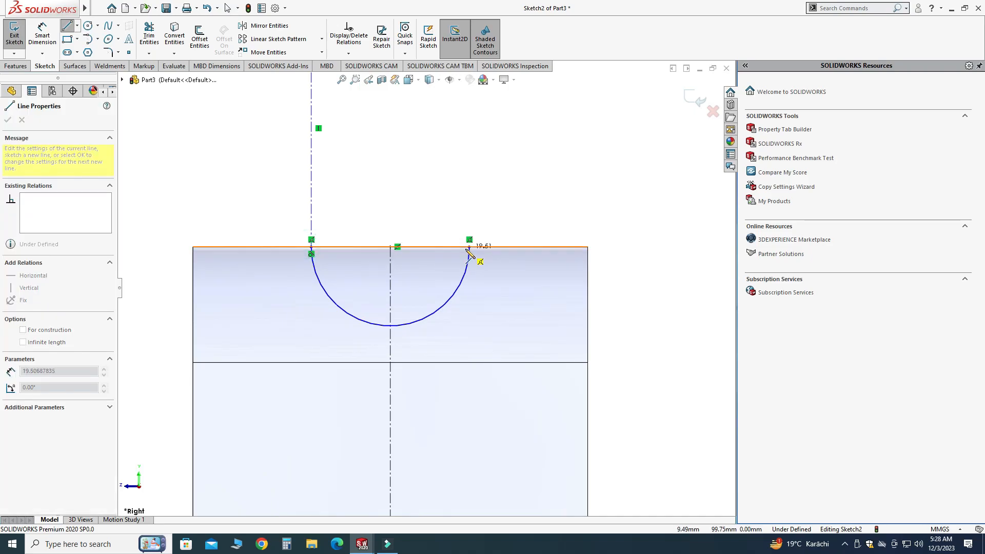
{"action": "left_click", "coordinate": [469, 247]}
{"action": "key", "text": "Escape"}
{"action": "scroll", "coordinate": [405, 267], "scroll_direction": "up", "scroll_amount": 2}
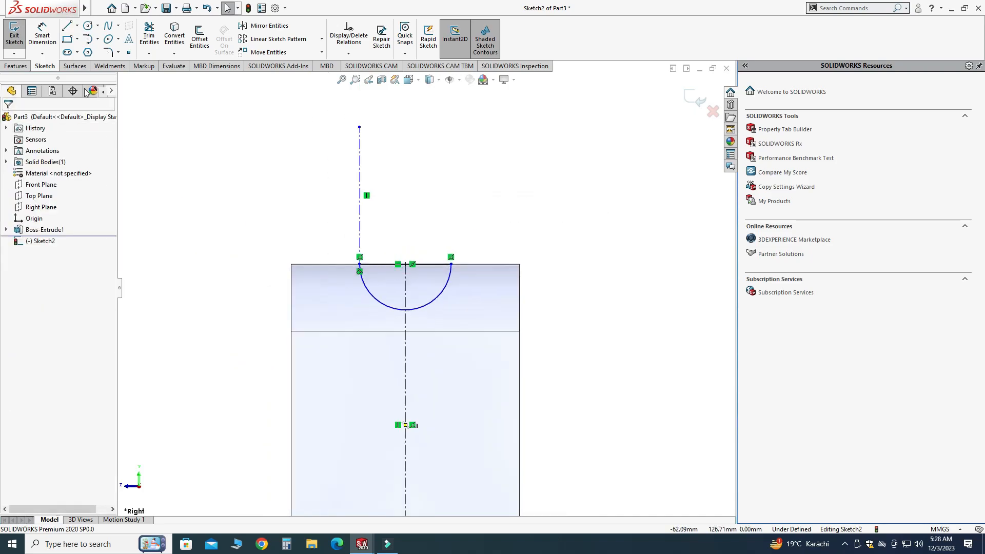
Step: Dimension the semicircular arc's radius and set it to 20 mm
{"action": "left_click", "coordinate": [44, 37]}
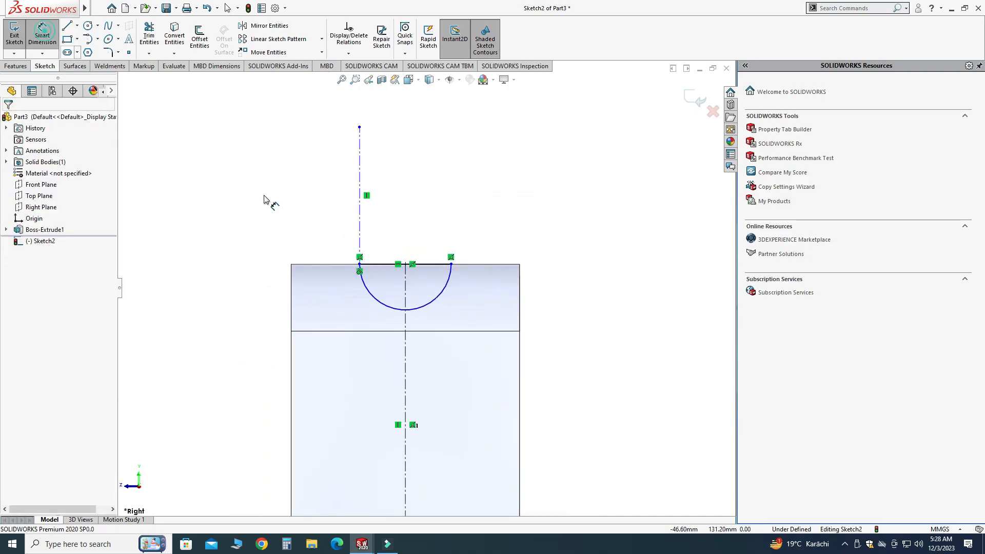
{"action": "left_click", "coordinate": [428, 305]}
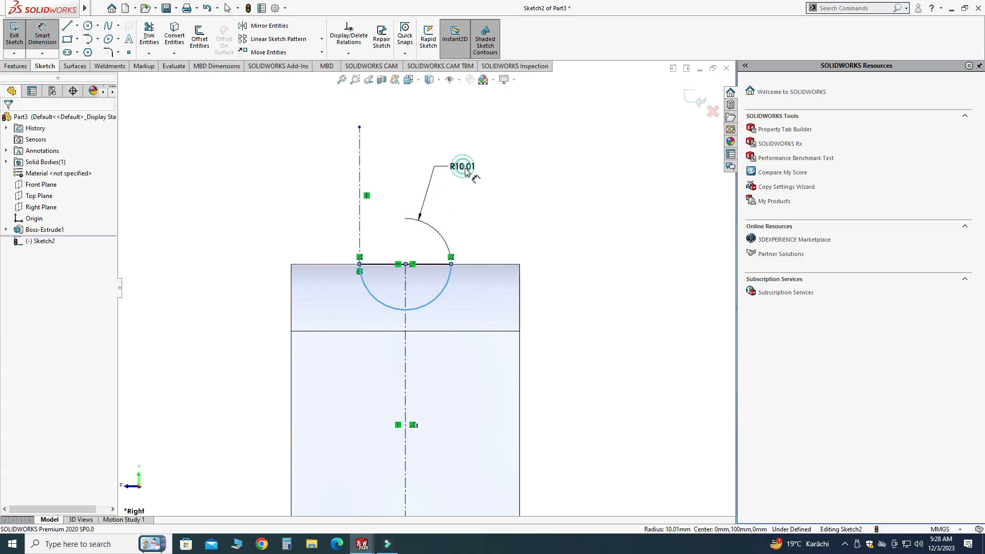
{"action": "left_click", "coordinate": [470, 200]}
{"action": "type", "text": "20"}
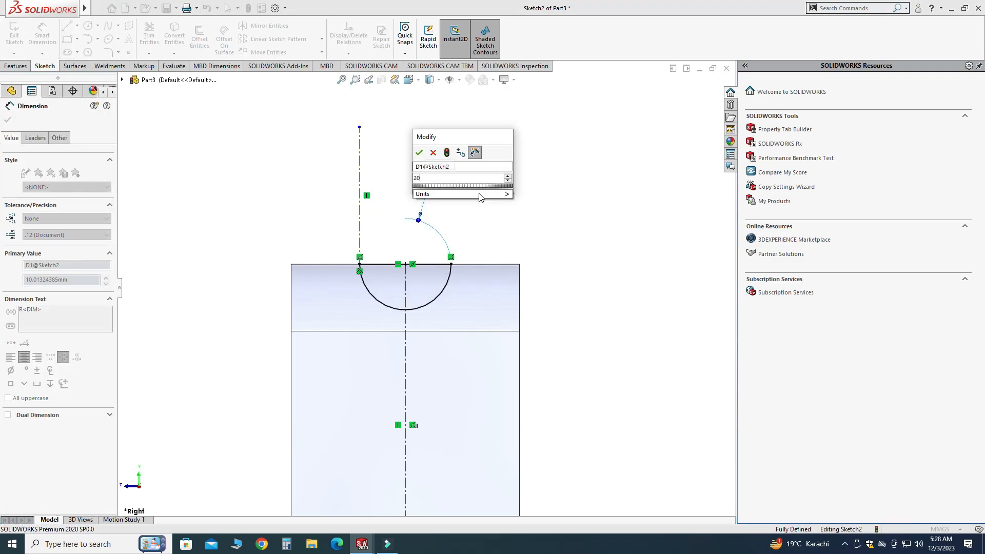
{"action": "key", "text": "Return"}
{"action": "key", "text": "Escape"}
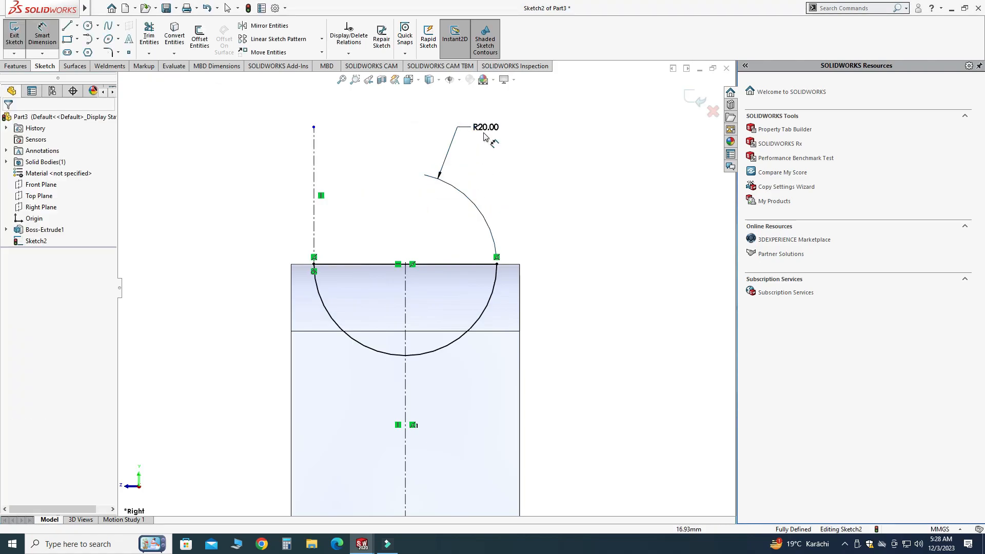
Step: Change the semicircle's radius to 10 mm and close the groove profile sketch
{"action": "left_click", "coordinate": [484, 131]}
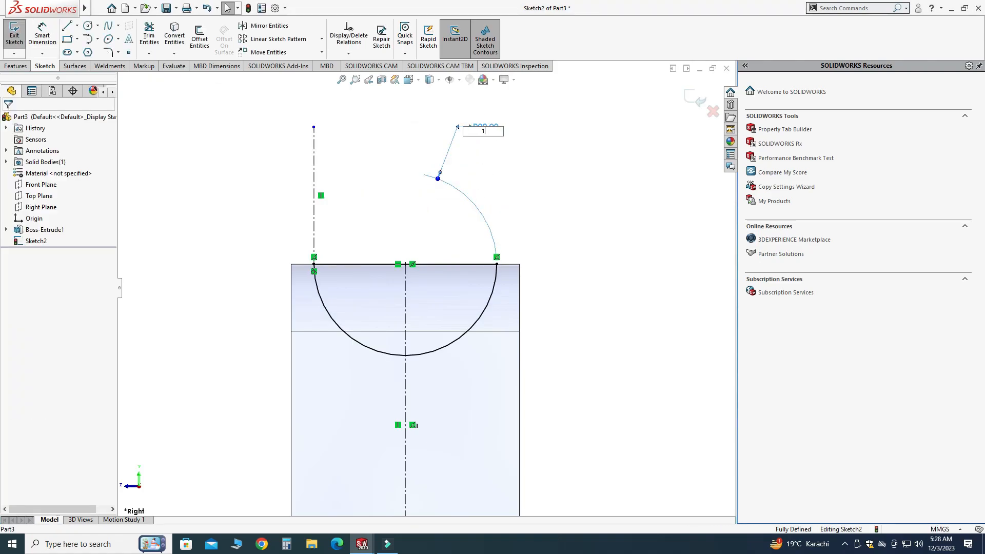
{"action": "type", "text": "10"}
{"action": "key", "text": "Return"}
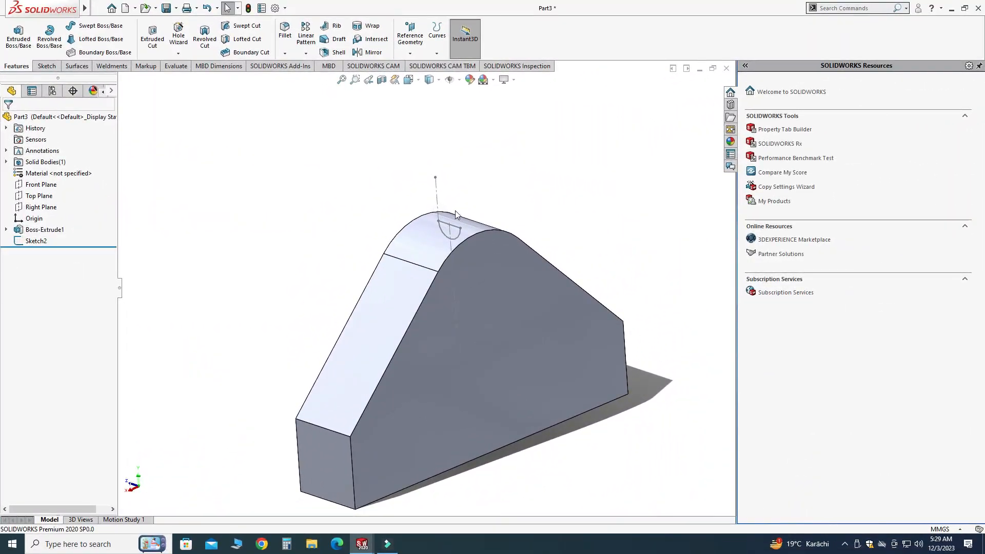
Step: Show Sketch1, the arched profile sketch beneath the extrusion
{"action": "scroll", "coordinate": [313, 240], "scroll_direction": "up", "scroll_amount": 2}
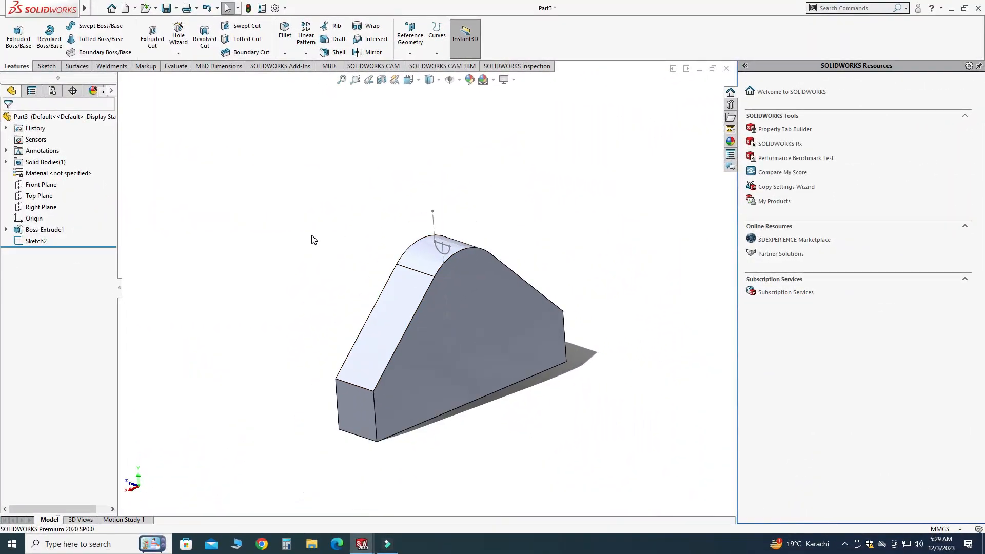
{"action": "middle_click_drag", "start_coordinate": [363, 270], "coordinate": [363, 278]}
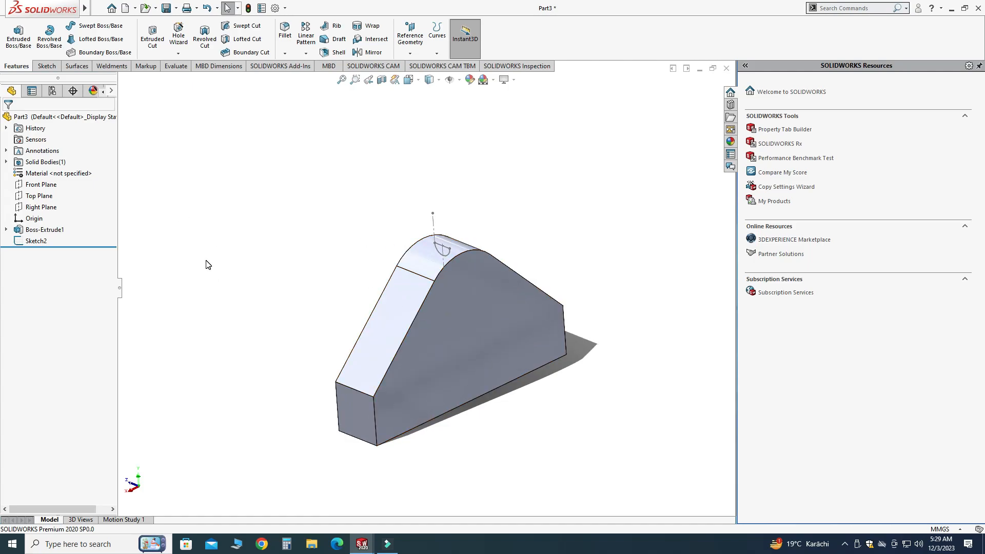
{"action": "left_click", "coordinate": [6, 230]}
{"action": "left_click", "coordinate": [47, 240]}
{"action": "left_click", "coordinate": [59, 228]}
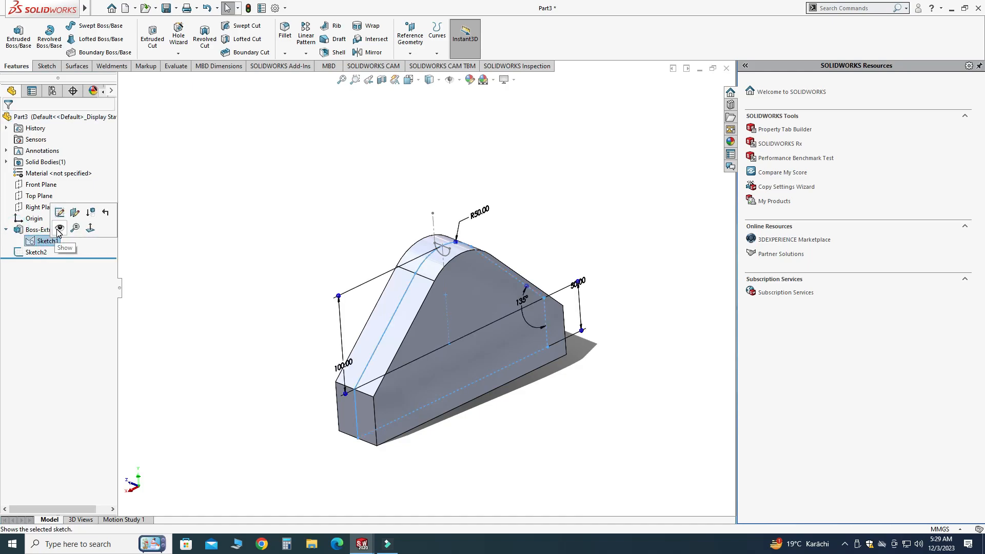
{"action": "left_click", "coordinate": [268, 231]}
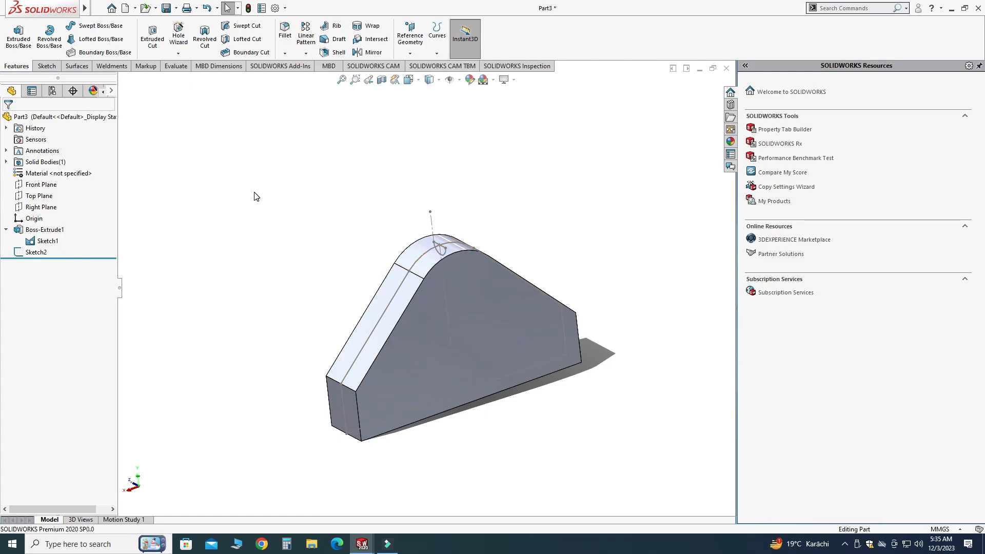
Step: Create a Front Plane sketch by converting Sketch1's two sloped lines and top arc into a sweep path, then close it
{"action": "left_click", "coordinate": [41, 184]}
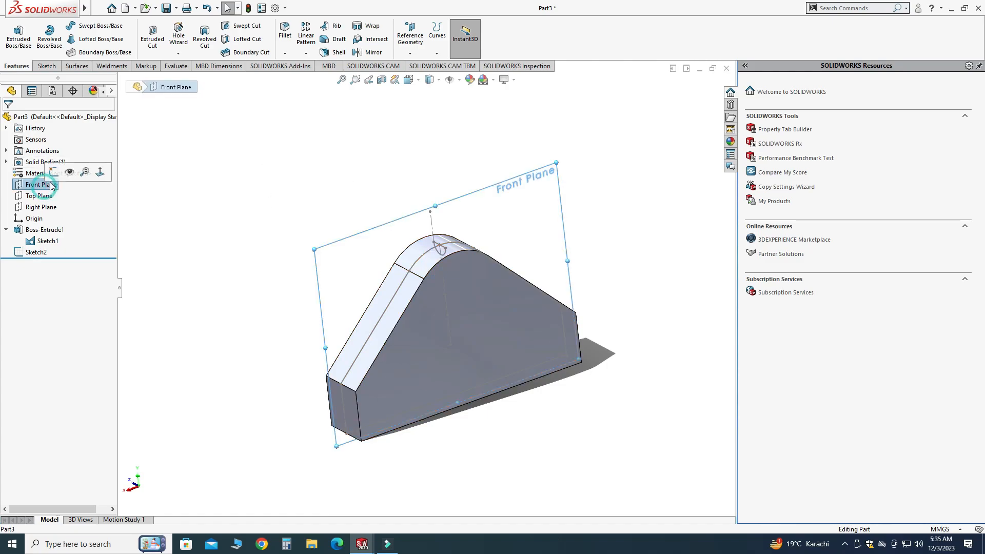
{"action": "left_click", "coordinate": [55, 172]}
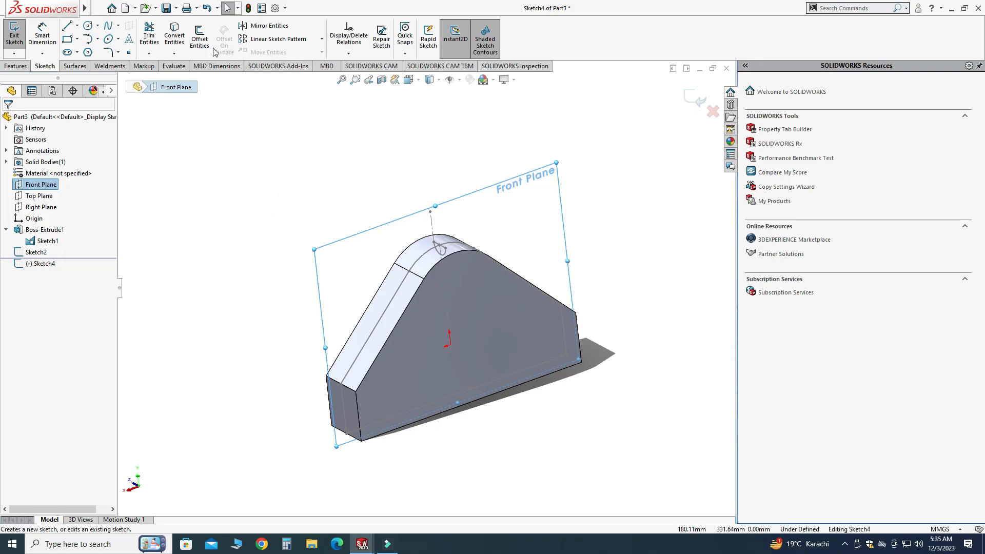
{"action": "left_click", "coordinate": [174, 37]}
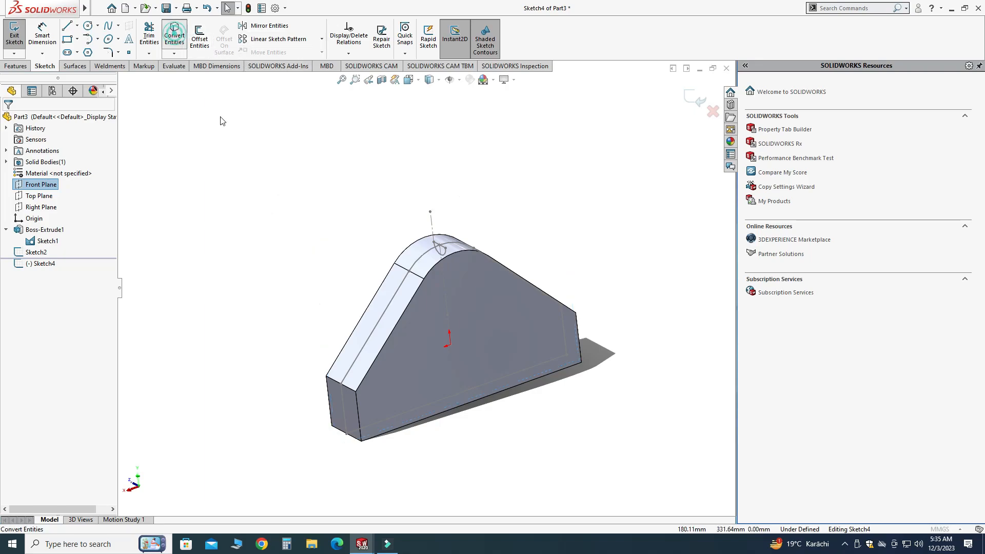
{"action": "left_click", "coordinate": [353, 369]}
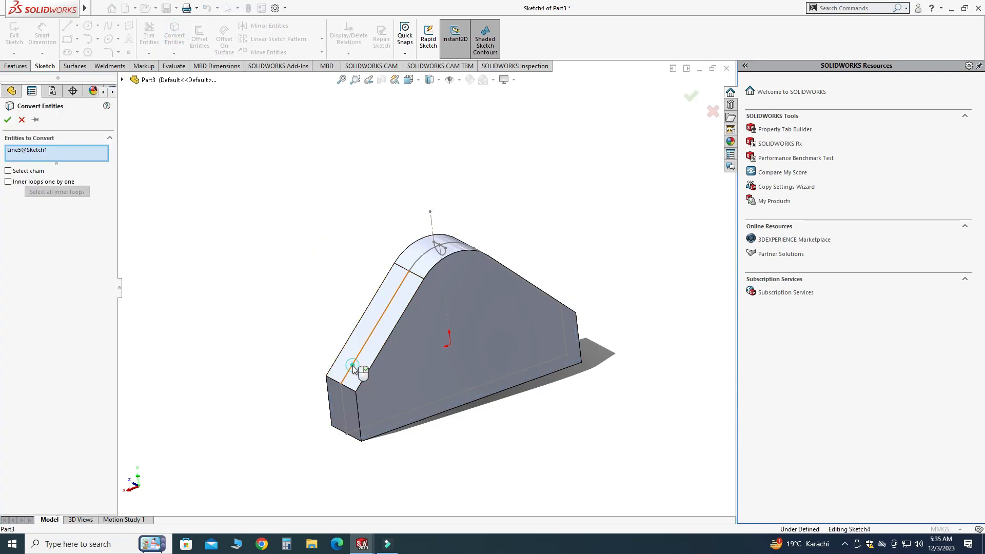
{"action": "left_click", "coordinate": [421, 265]}
{"action": "mouse_move", "coordinate": [487, 266]}
{"action": "middle_mouse_down"}
{"action": "mouse_move", "coordinate": [474, 283]}
{"action": "mouse_move", "coordinate": [488, 262]}
{"action": "mouse_move", "coordinate": [339, 335]}
{"action": "middle_mouse_up"}
{"action": "left_click", "coordinate": [487, 263]}
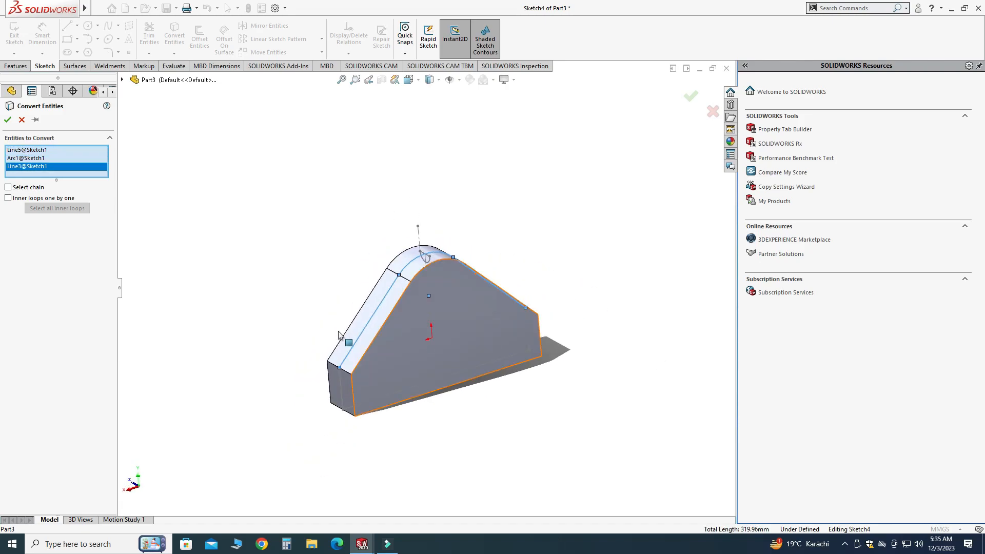
{"action": "left_click", "coordinate": [6, 123]}
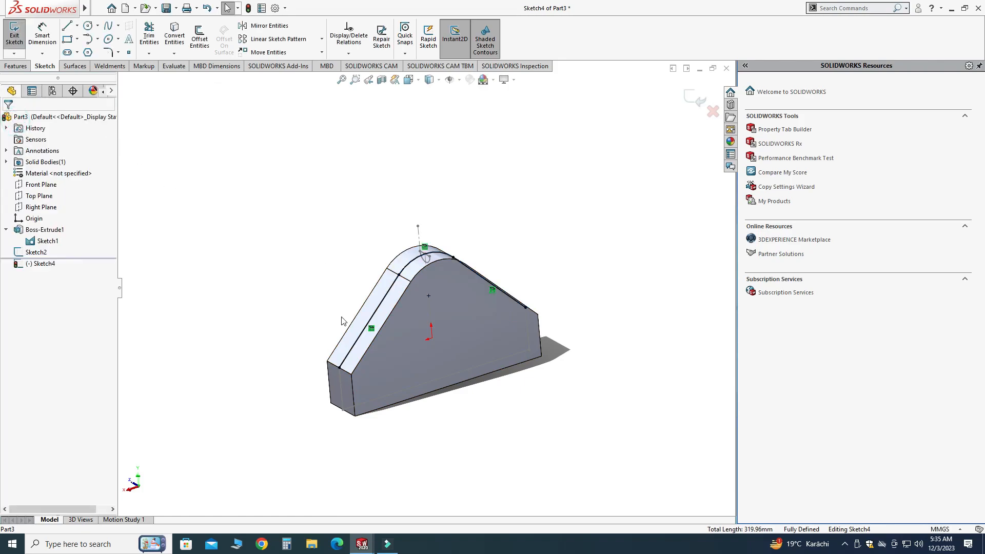
{"action": "middle_click_drag", "start_coordinate": [477, 257], "coordinate": [500, 240]}
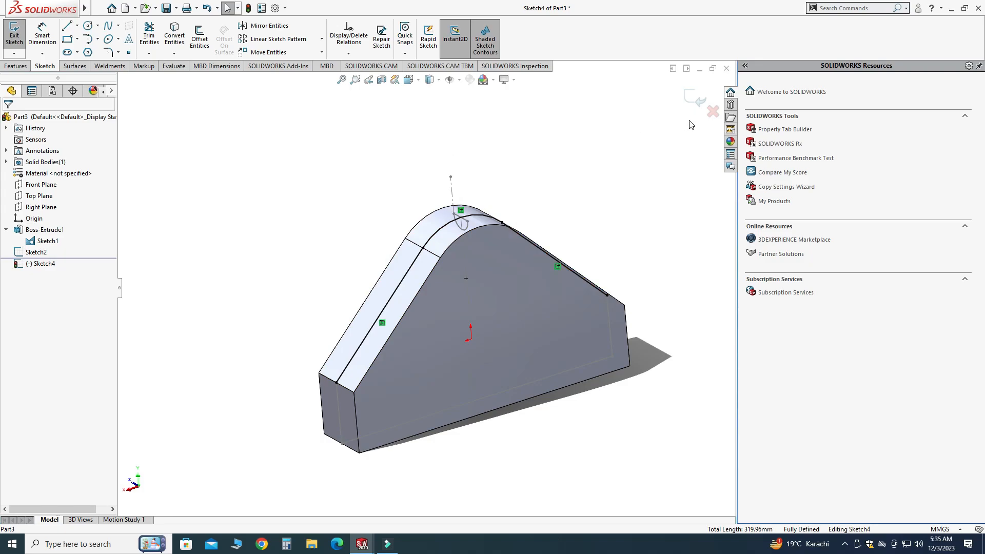
{"action": "left_click", "coordinate": [697, 101]}
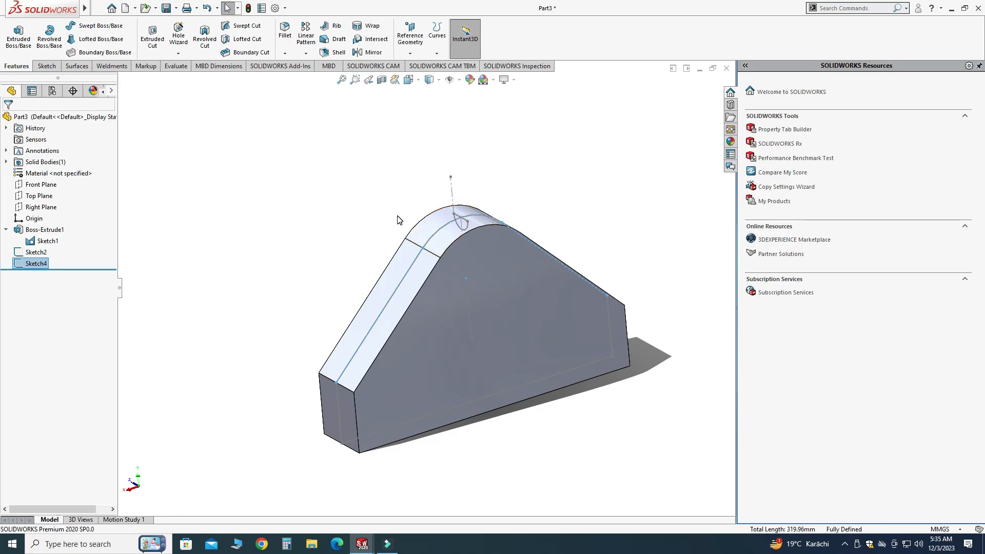
Step: Hide Sketch1 so only the groove profile and converted path sketches remain displayed
{"action": "scroll", "coordinate": [426, 318], "scroll_direction": "up", "scroll_amount": 3}
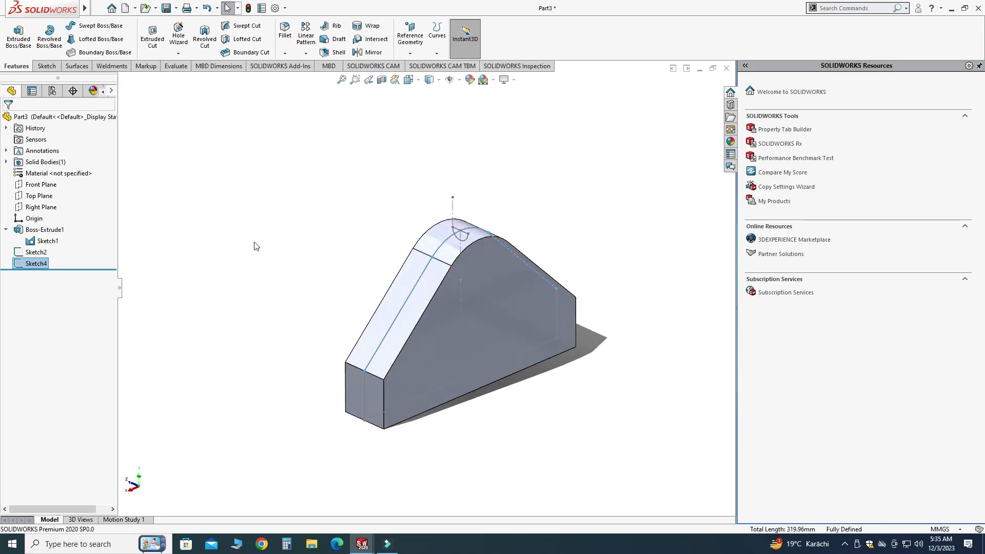
{"action": "left_click", "coordinate": [264, 195]}
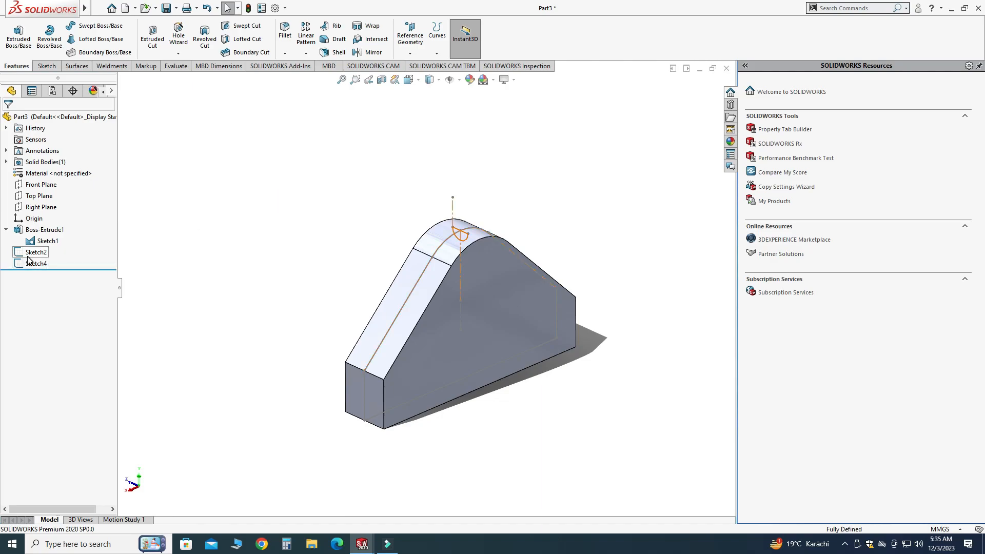
{"action": "left_click", "coordinate": [48, 242]}
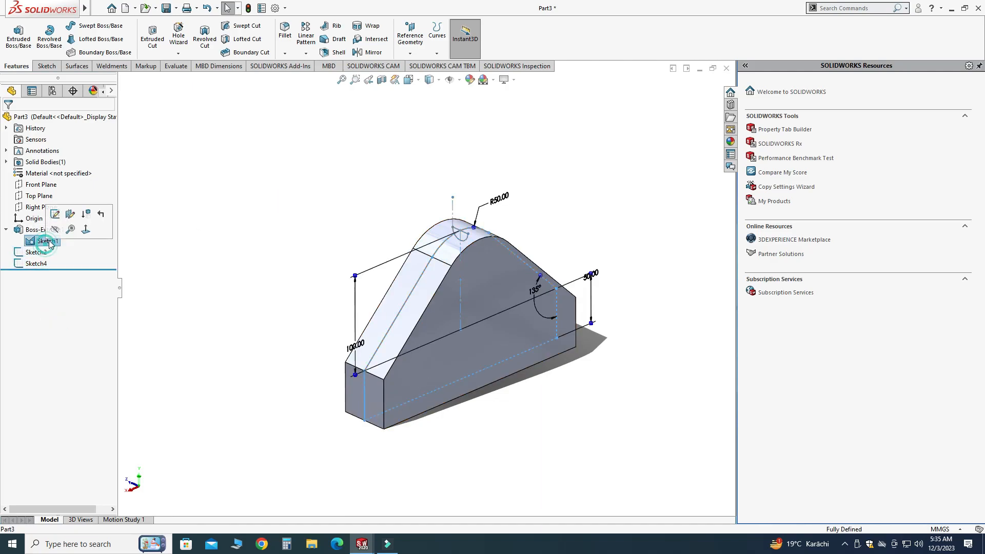
{"action": "left_click", "coordinate": [269, 247]}
Step: Start a swept cut with the semicircle Sketch2 as the profile and the arched Sketch4 as the path
{"action": "mouse_move", "coordinate": [308, 277]}
{"action": "middle_mouse_down"}
{"action": "mouse_move", "coordinate": [304, 260]}
{"action": "mouse_move", "coordinate": [303, 281]}
{"action": "middle_mouse_up"}
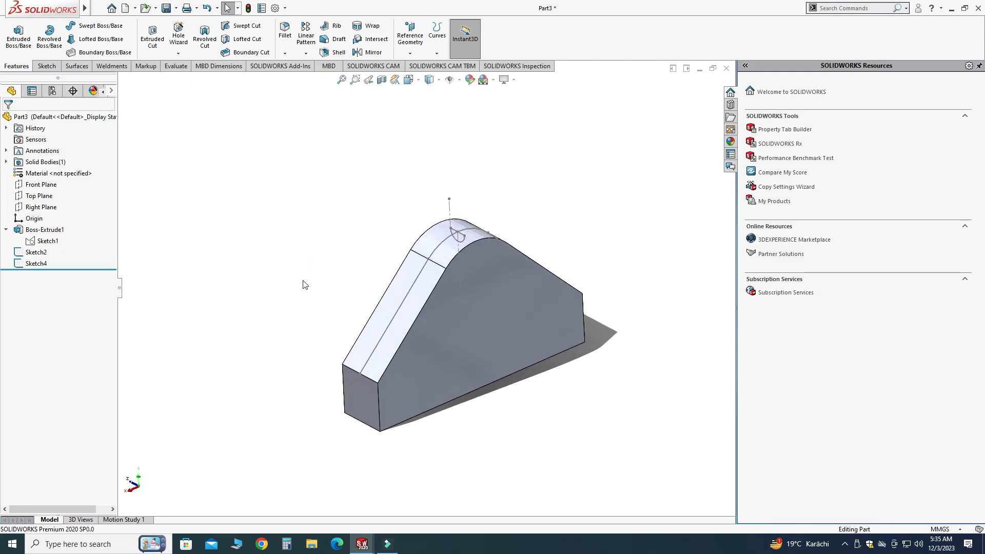
{"action": "scroll", "coordinate": [575, 356], "scroll_direction": "down", "scroll_amount": 1}
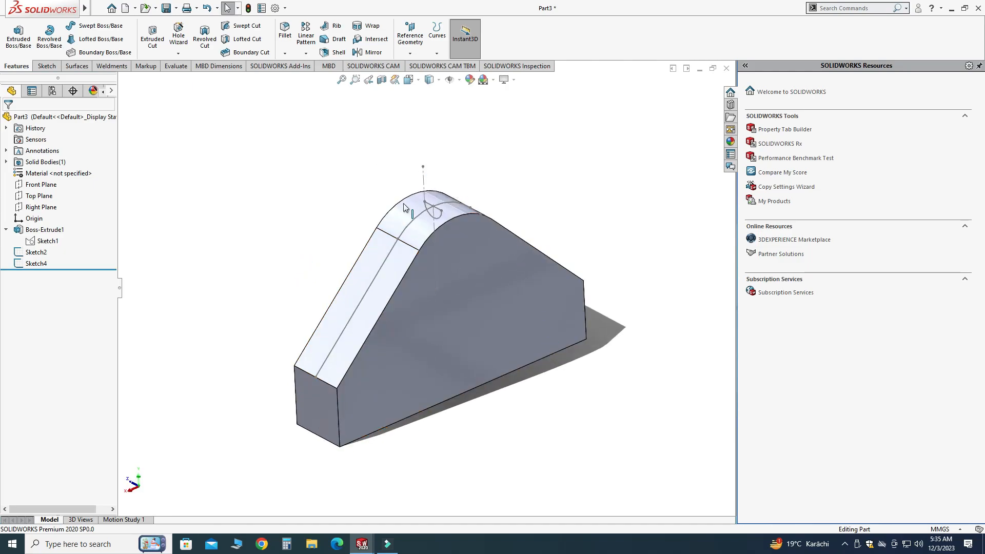
{"action": "scroll", "coordinate": [394, 207], "scroll_direction": "down", "scroll_amount": 1}
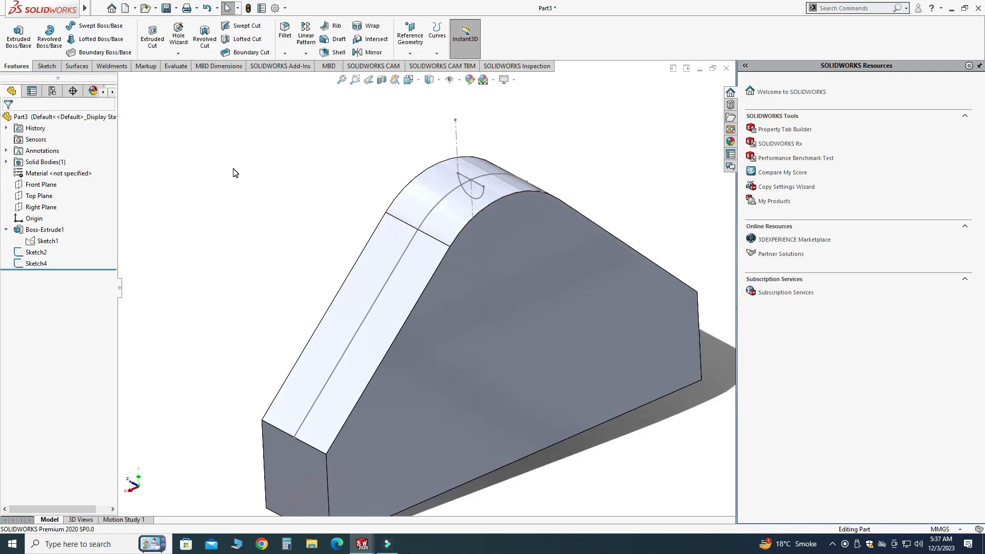
{"action": "left_click", "coordinate": [241, 25]}
{"action": "scroll", "coordinate": [465, 193], "scroll_direction": "down", "scroll_amount": 4}
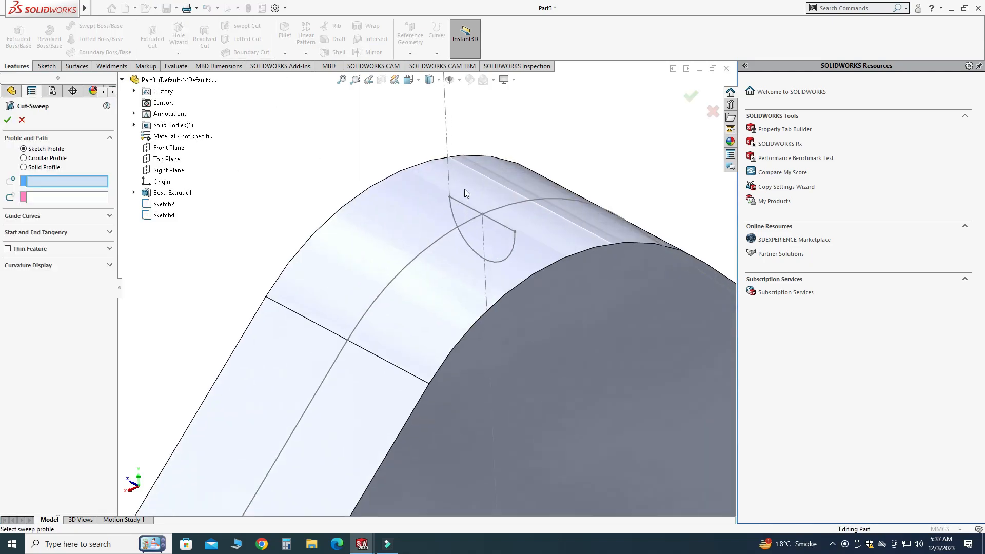
{"action": "left_click", "coordinate": [505, 265]}
{"action": "scroll", "coordinate": [416, 172], "scroll_direction": "up", "scroll_amount": 2}
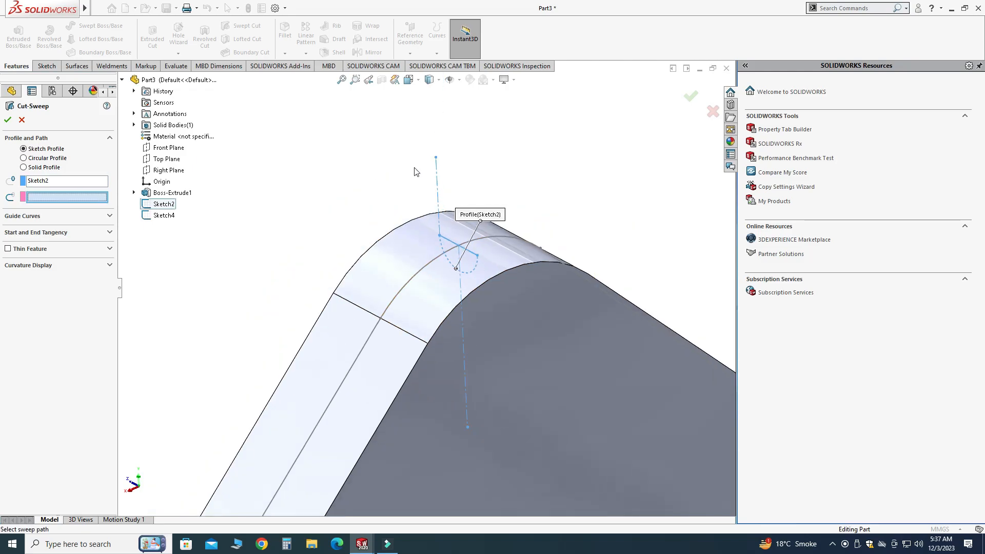
{"action": "left_click", "coordinate": [351, 374]}
Step: Set the swept cut to run in both directions along the path from the profile
{"action": "scroll", "coordinate": [376, 310], "scroll_direction": "up", "scroll_amount": 2}
{"action": "mouse_move", "coordinate": [375, 310]}
{"action": "middle_mouse_down"}
{"action": "mouse_move", "coordinate": [409, 299]}
{"action": "mouse_move", "coordinate": [404, 317]}
{"action": "middle_mouse_up"}
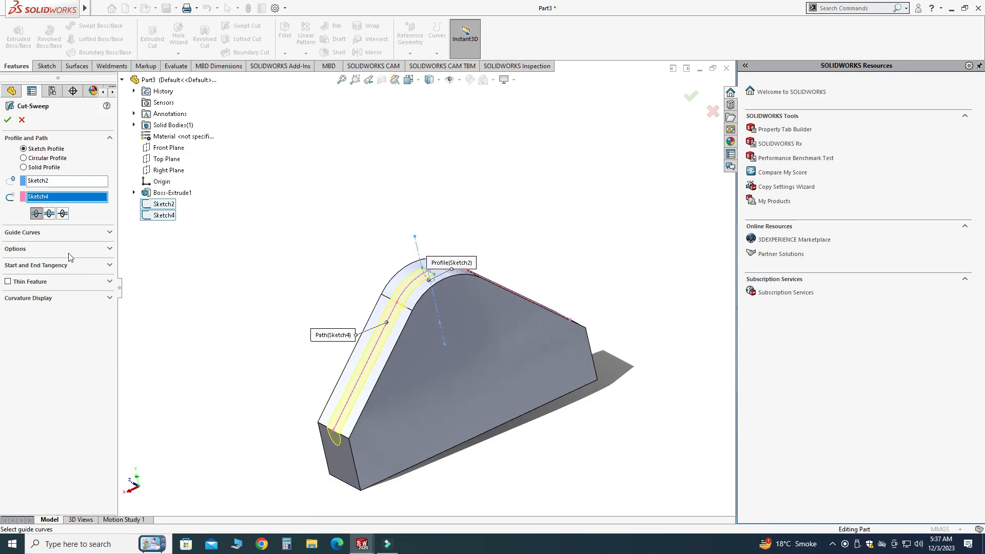
{"action": "left_click", "coordinate": [49, 214]}
{"action": "middle_click_drag", "start_coordinate": [517, 327], "coordinate": [361, 379]}
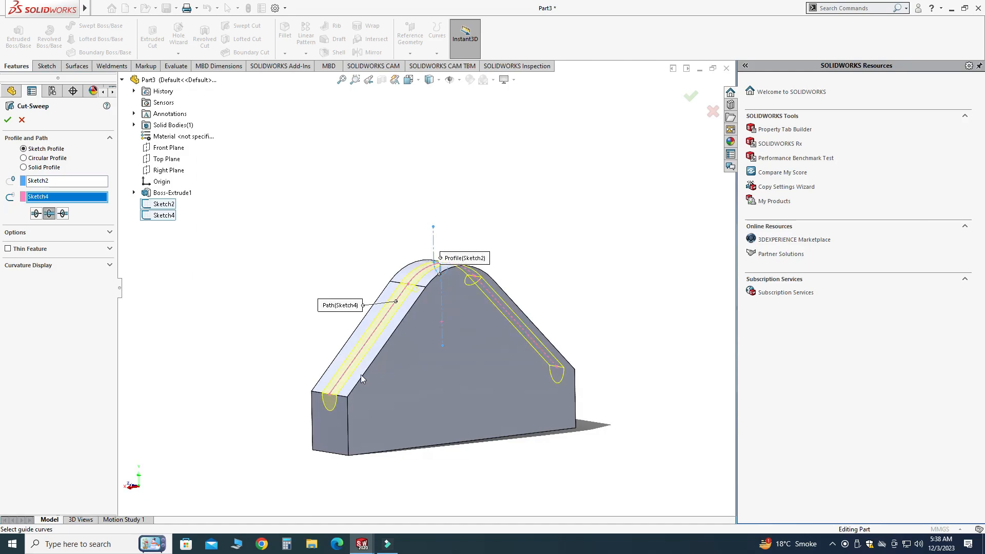
Step: Try to finish the swept cut with merging of tangent faces enabled and all bodies kept
{"action": "left_click", "coordinate": [16, 233]}
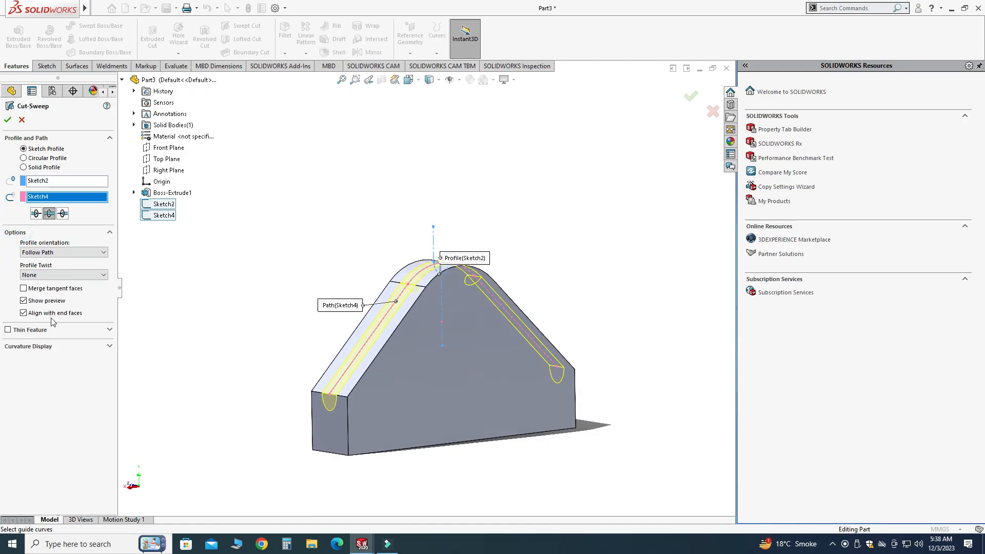
{"action": "left_click", "coordinate": [50, 289]}
{"action": "left_click", "coordinate": [45, 279]}
{"action": "left_click", "coordinate": [10, 272]}
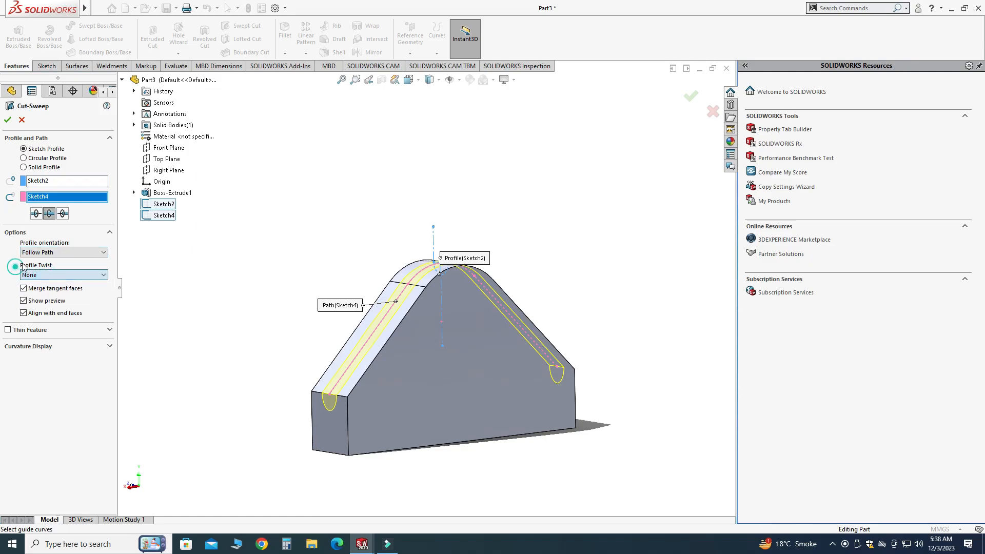
{"action": "left_click", "coordinate": [8, 121]}
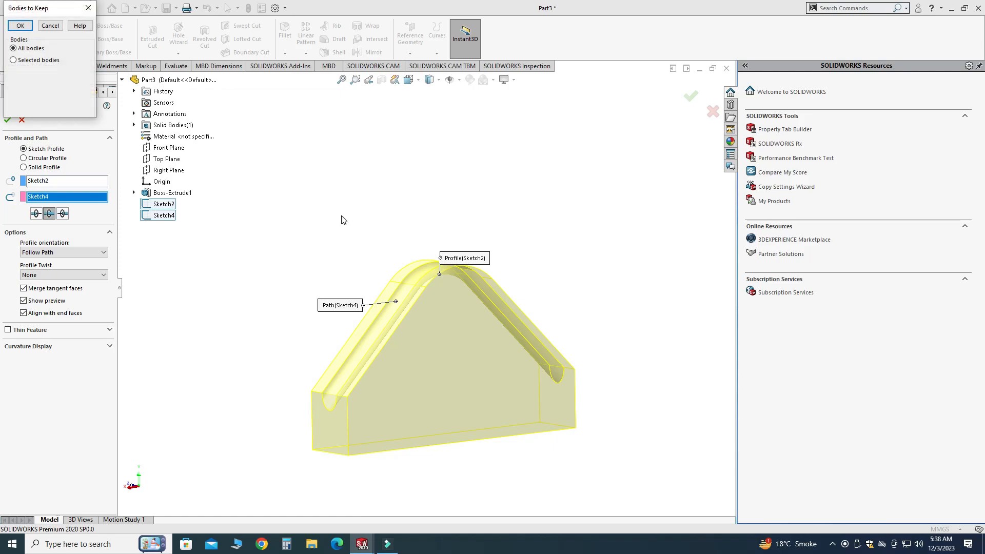
{"action": "left_click", "coordinate": [20, 26]}
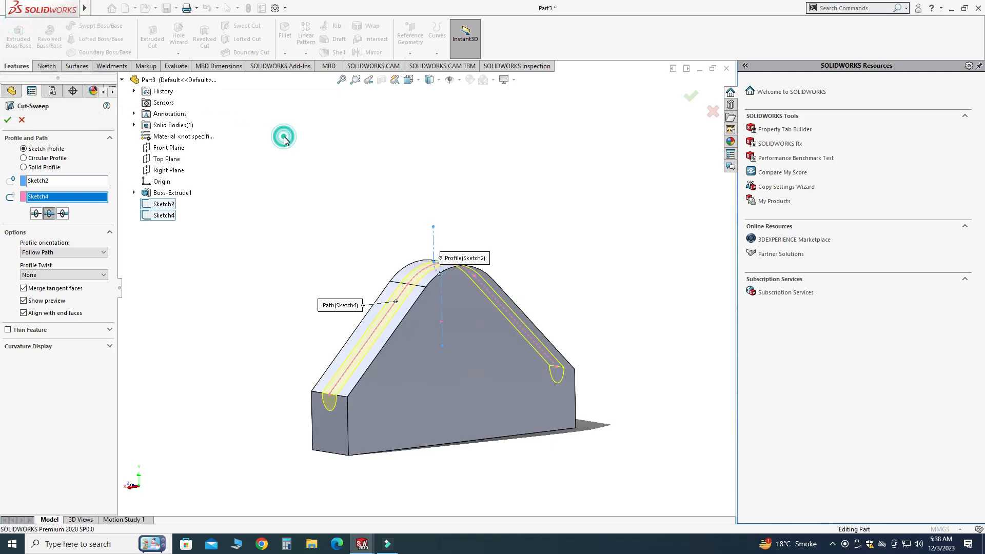
Step: Disable merging of tangent faces and finish the swept cut
{"action": "left_click", "coordinate": [34, 291]}
{"action": "left_click", "coordinate": [12, 121]}
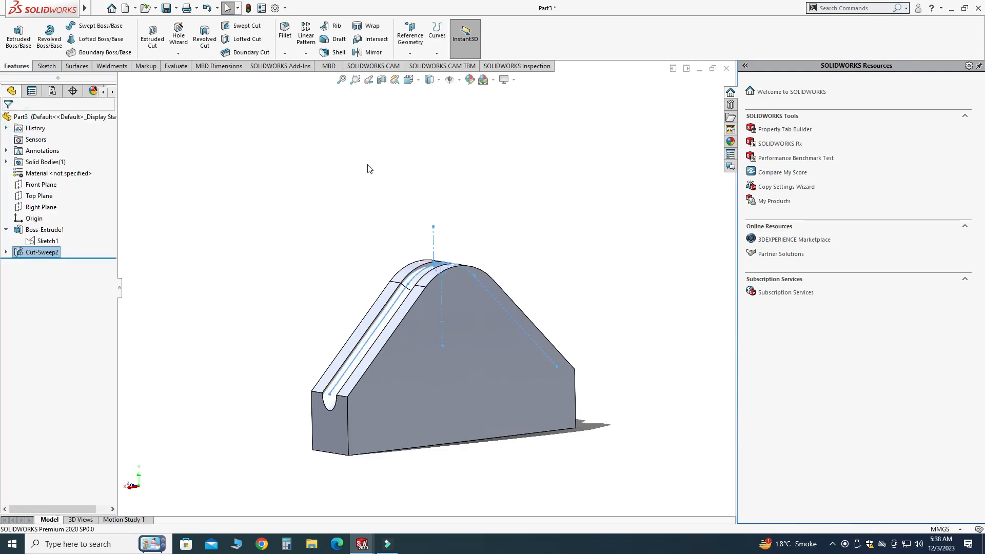
Step: Apply the standard blue color to the whole part
{"action": "middle_click_drag", "start_coordinate": [374, 176], "coordinate": [380, 229]}
{"action": "middle_click_drag", "start_coordinate": [431, 298], "coordinate": [402, 310]}
{"action": "scroll", "coordinate": [446, 371], "scroll_direction": "down", "scroll_amount": 3}
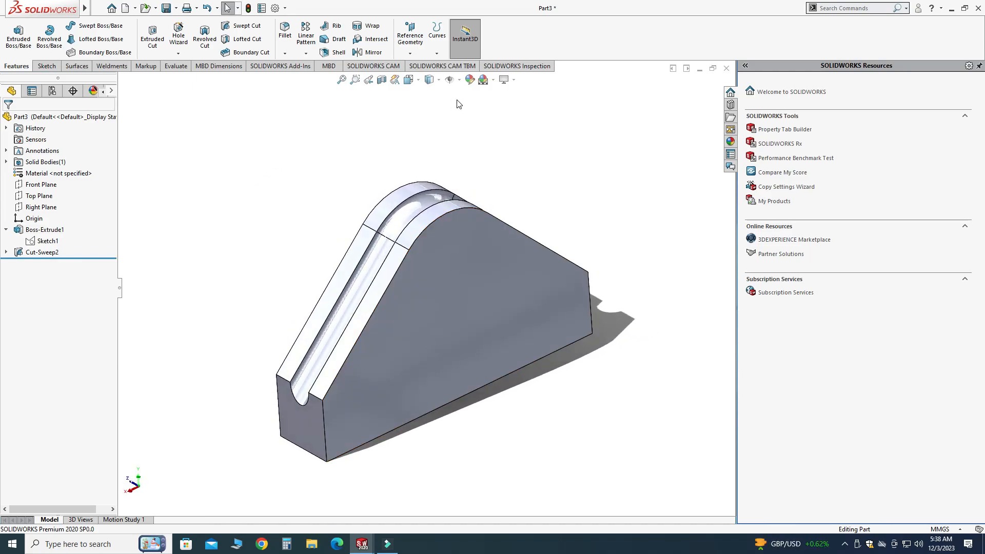
{"action": "left_click", "coordinate": [471, 81]}
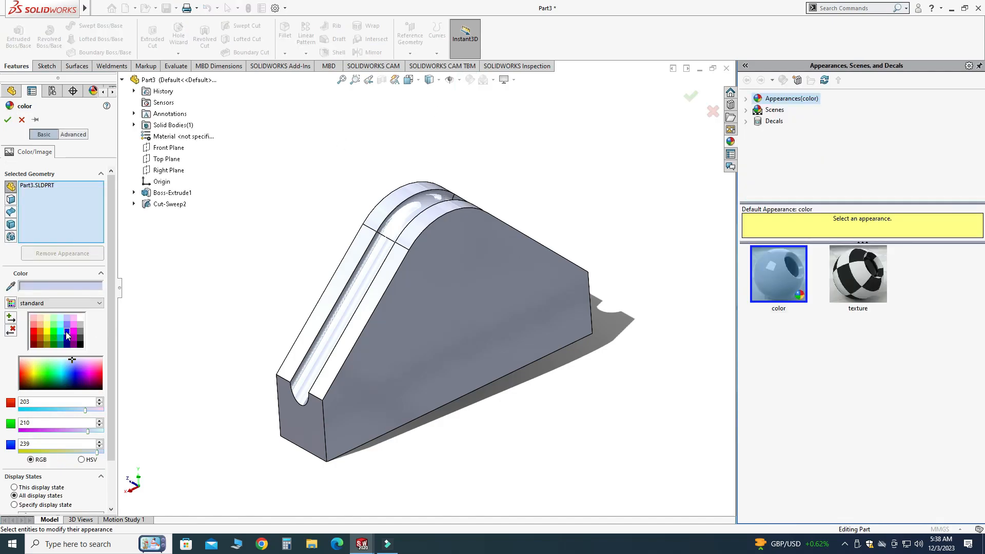
{"action": "left_click", "coordinate": [66, 332]}
{"action": "left_click", "coordinate": [7, 120]}
{"action": "left_click", "coordinate": [234, 190]}
Step: Color the three swept groove faces, both straight runs and the curved one between them, cyan with RGB 0, 255, 255
{"action": "middle_click_drag", "start_coordinate": [336, 257], "coordinate": [355, 312]}
{"action": "scroll", "coordinate": [356, 328], "scroll_direction": "down", "scroll_amount": 4}
{"action": "left_click", "coordinate": [358, 337]}
{"action": "scroll", "coordinate": [308, 382], "scroll_direction": "up", "scroll_amount": 5}
{"action": "middle_click_drag", "start_coordinate": [447, 254], "coordinate": [437, 234]}
{"action": "scroll", "coordinate": [437, 237], "scroll_direction": "down", "scroll_amount": 3}
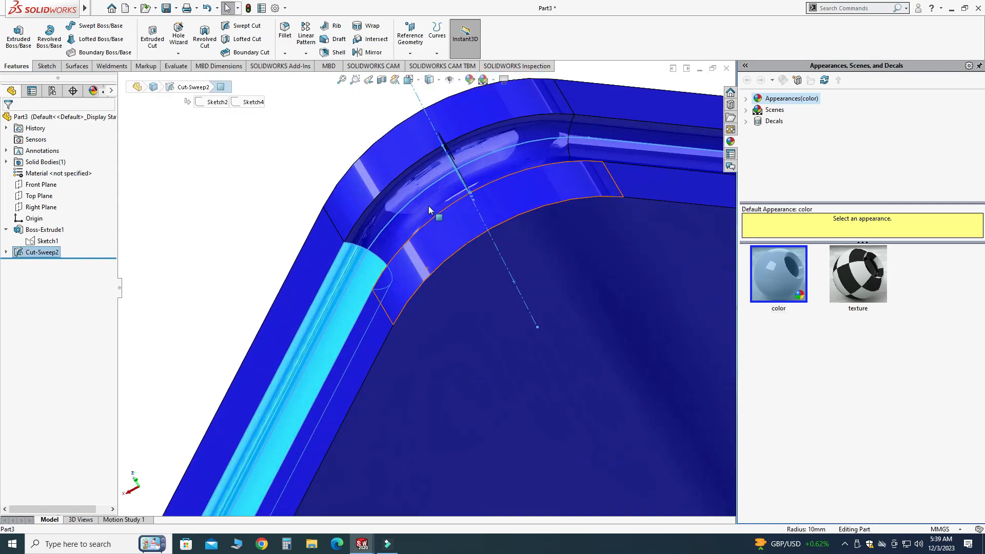
{"action": "left_click", "coordinate": [419, 181], "text": "ctrl"}
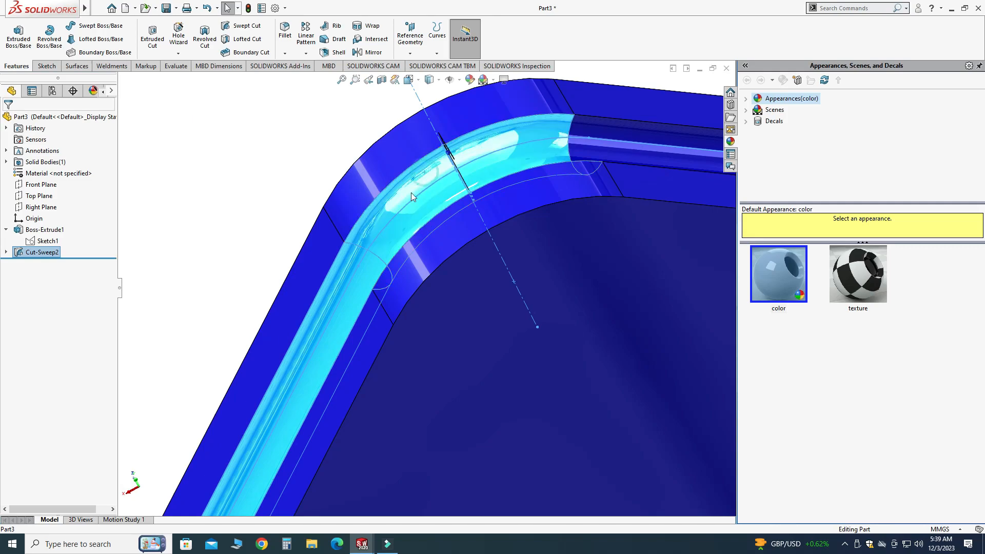
{"action": "scroll", "coordinate": [419, 182], "scroll_direction": "up", "scroll_amount": 4}
{"action": "middle_click_drag", "start_coordinate": [418, 215], "coordinate": [470, 241]}
{"action": "scroll", "coordinate": [482, 236], "scroll_direction": "down", "scroll_amount": 3}
{"action": "left_click", "coordinate": [468, 255], "text": "ctrl"}
{"action": "scroll", "coordinate": [464, 249], "scroll_direction": "up", "scroll_amount": 3}
{"action": "left_click", "coordinate": [470, 80]}
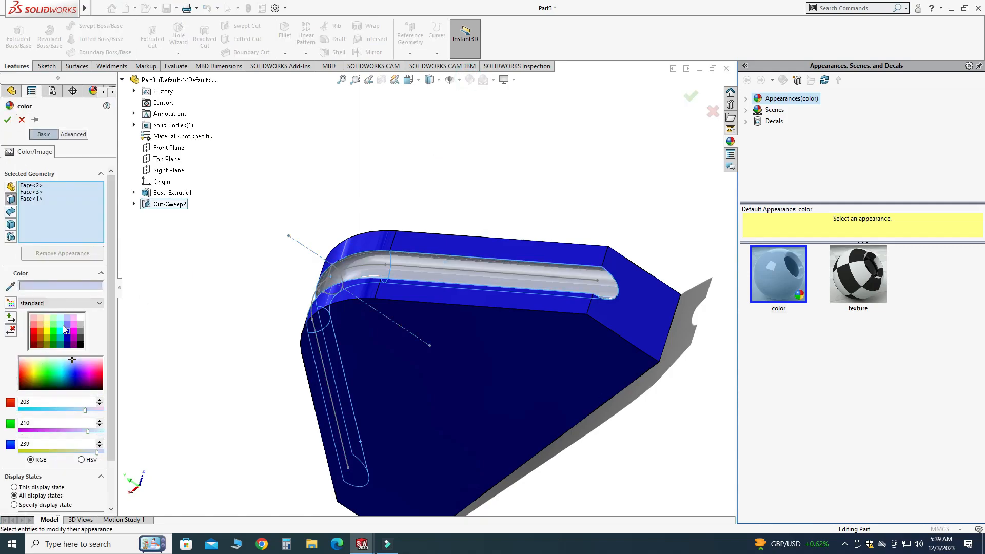
{"action": "left_click", "coordinate": [63, 327]}
{"action": "left_click", "coordinate": [7, 119]}
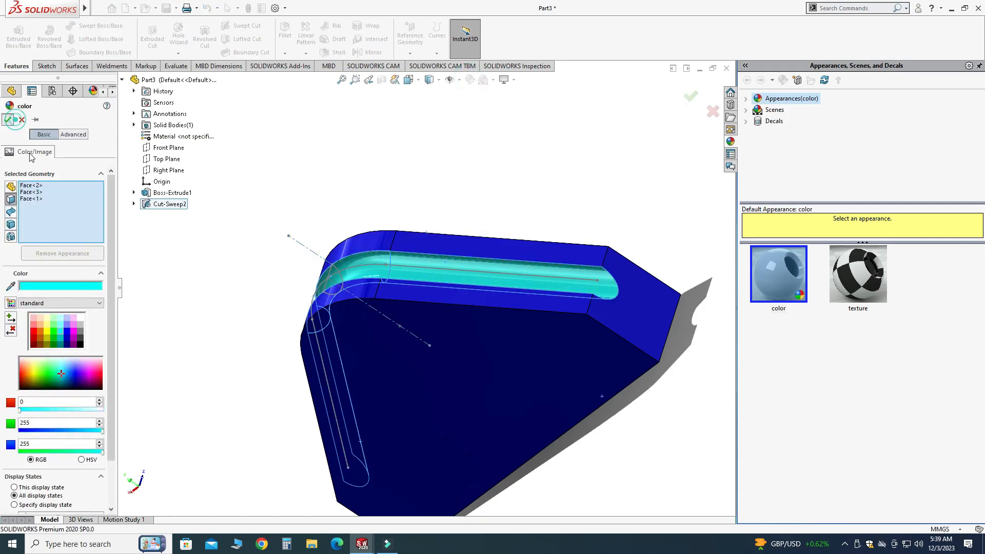
Step: Examine the die's interior in a section view along the Right Plane and along the Top Plane
{"action": "scroll", "coordinate": [261, 292], "scroll_direction": "up", "scroll_amount": 5}
{"action": "middle_click_drag", "start_coordinate": [261, 313], "coordinate": [347, 247]}
{"action": "middle_click_drag", "start_coordinate": [346, 247], "coordinate": [396, 242]}
{"action": "left_click_drag", "start_coordinate": [445, 307], "coordinate": [436, 290]}
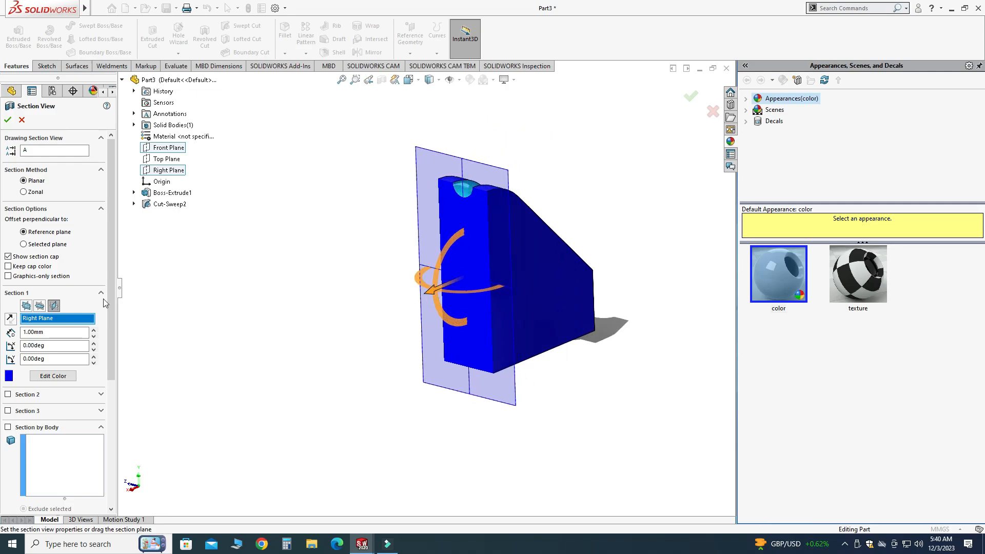
{"action": "left_click", "coordinate": [40, 306]}
{"action": "middle_click_drag", "start_coordinate": [471, 249], "coordinate": [454, 161]}
{"action": "left_click_drag", "start_coordinate": [454, 161], "coordinate": [449, 215]}
Step: Section the view along the Front Plane, move the section plane to a -42 mm offset and accept it
{"action": "left_click", "coordinate": [25, 306]}
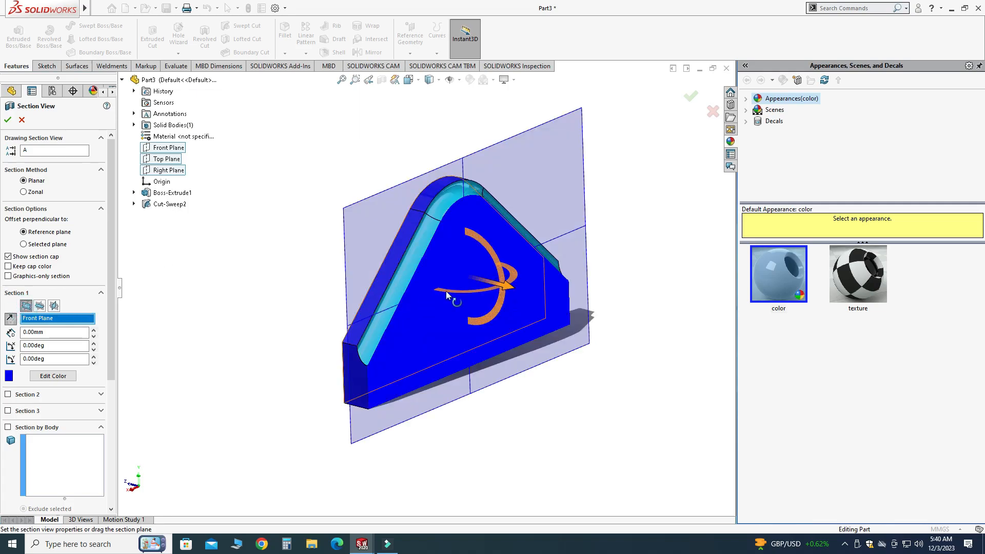
{"action": "left_click_drag", "start_coordinate": [507, 288], "coordinate": [543, 330]}
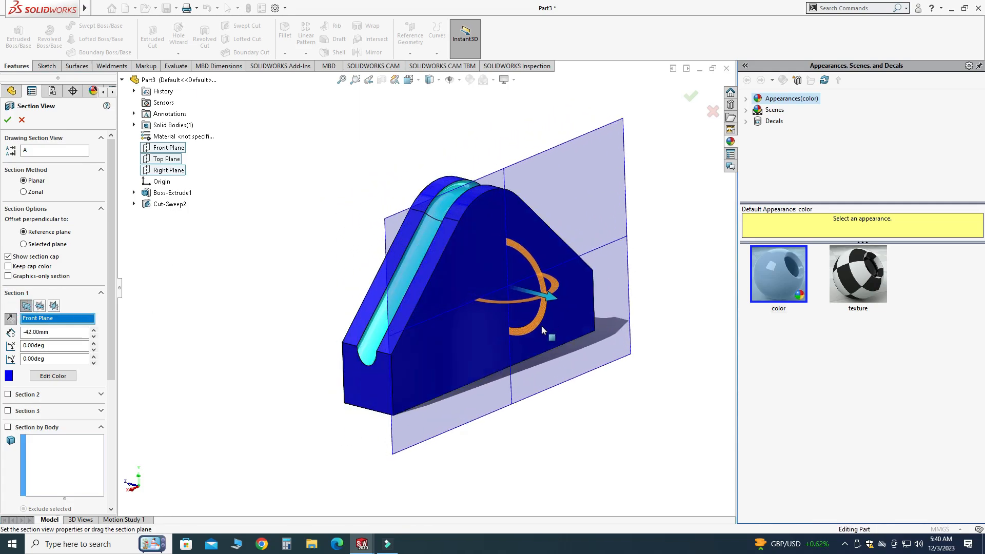
{"action": "left_click", "coordinate": [7, 121]}
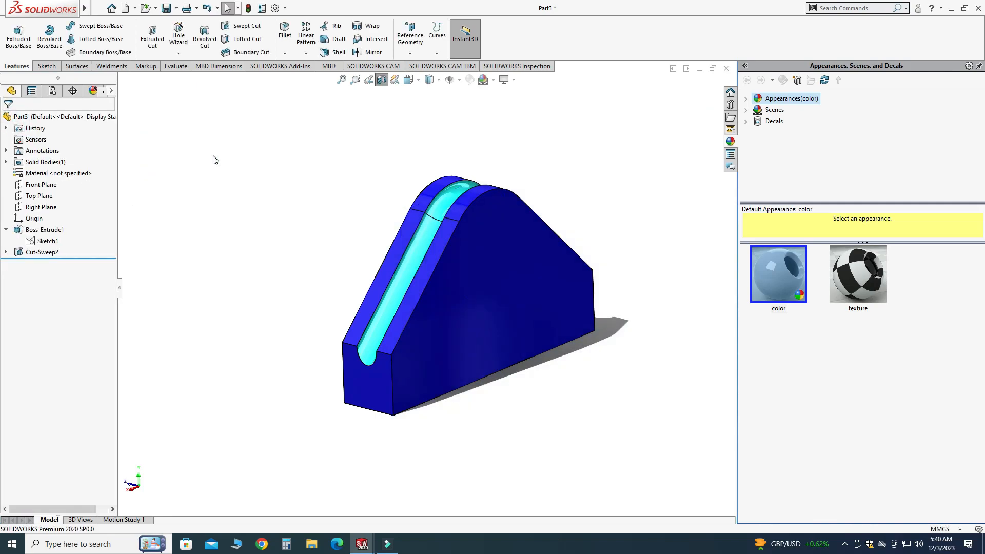